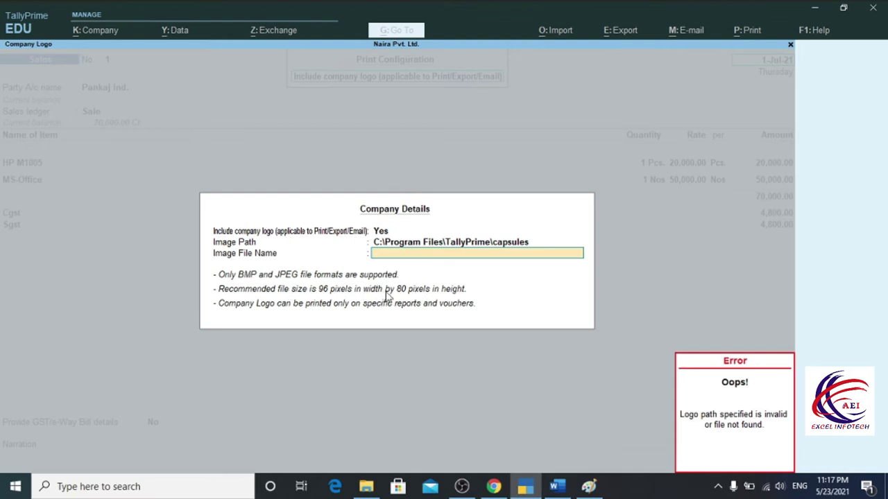
Launch Paint by running the mspaint command.
left_click(588, 485)
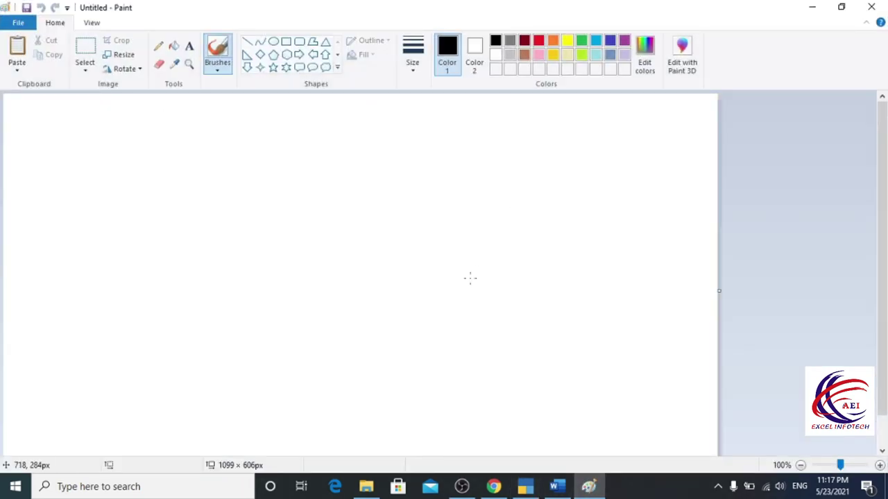
left_click(871, 7)
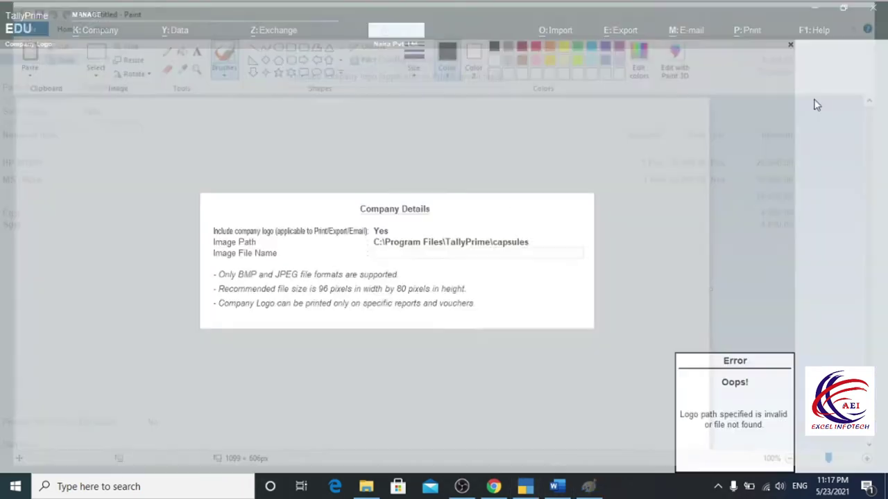
key("super+r")
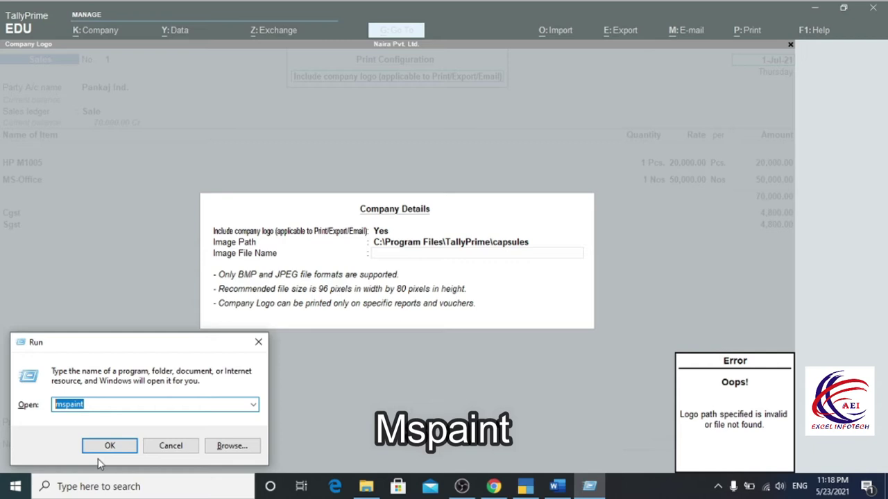
left_click(111, 445)
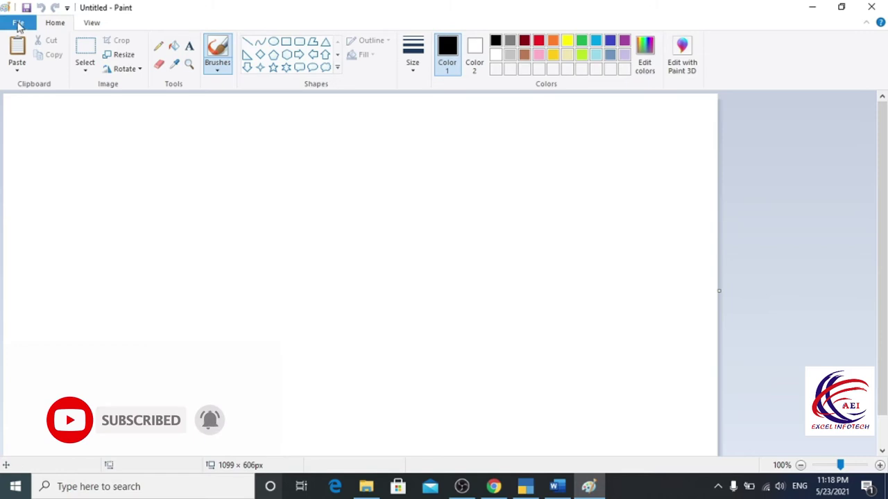
Open the logo image 600.jpg from the Data folder on Local Disk (E:) in Paint.
left_click(18, 24)
key("Escape")
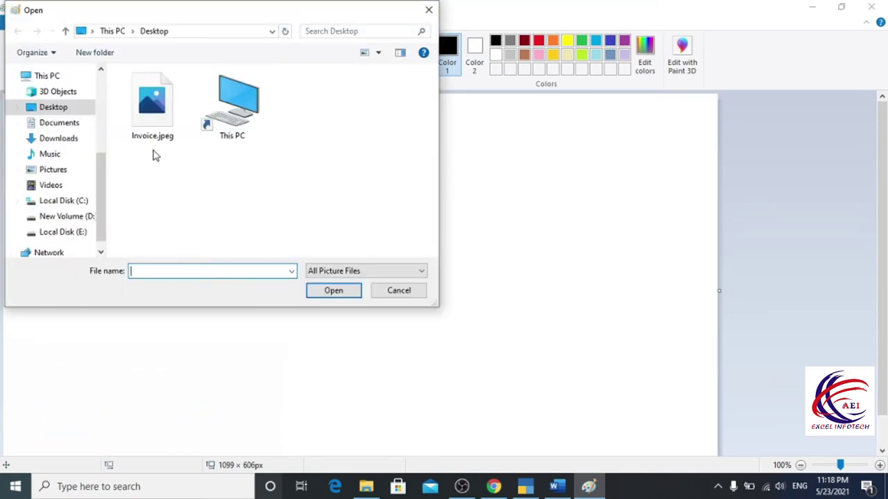
left_click(77, 232)
left_click(237, 118)
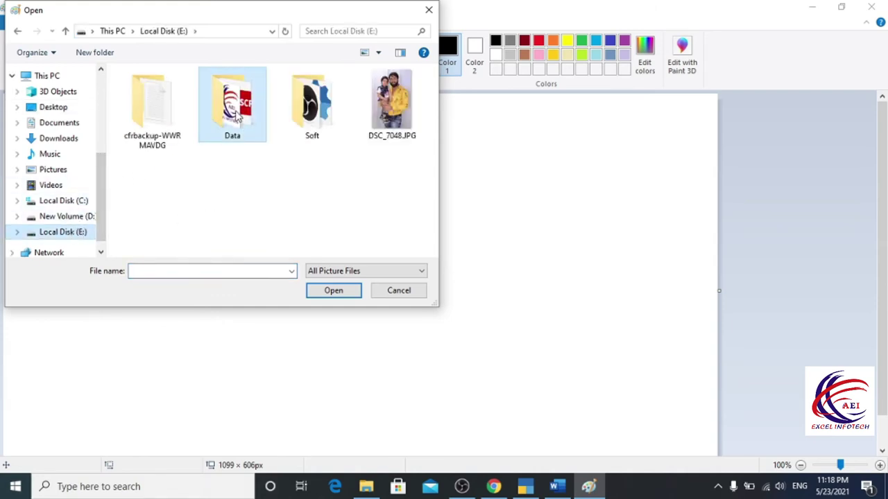
double_click(238, 118)
scroll(347, 201, "down", 1)
left_click(383, 141)
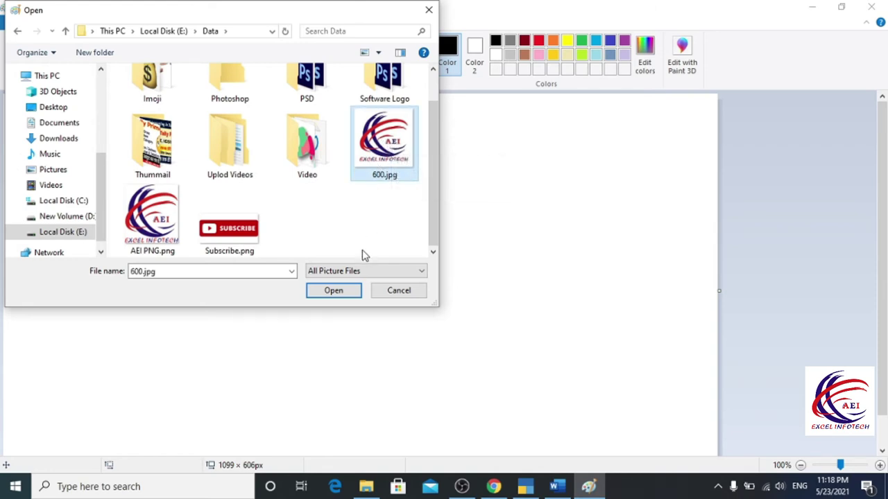
left_click(347, 291)
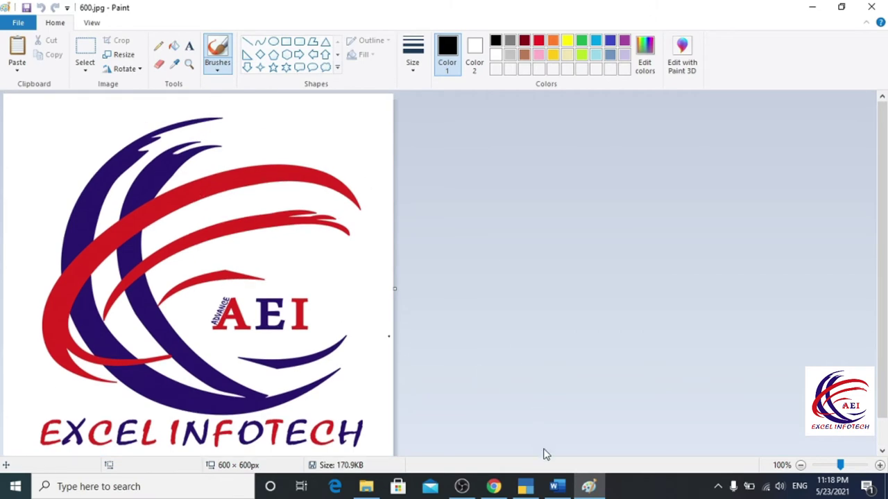
Check the recommended logo size in TallyPrime, and resize the image in Paint to 96 x 80 pixels without maintaining the aspect ratio.
left_click(526, 489)
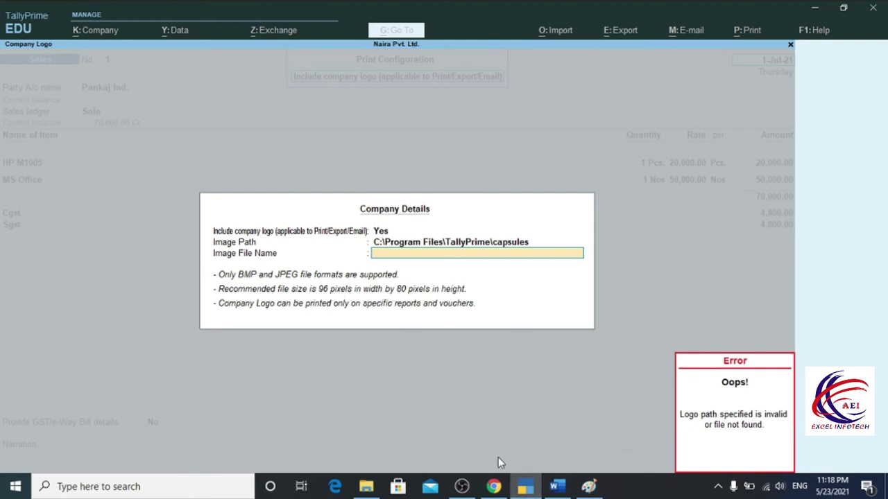
mouse_move(526, 491)
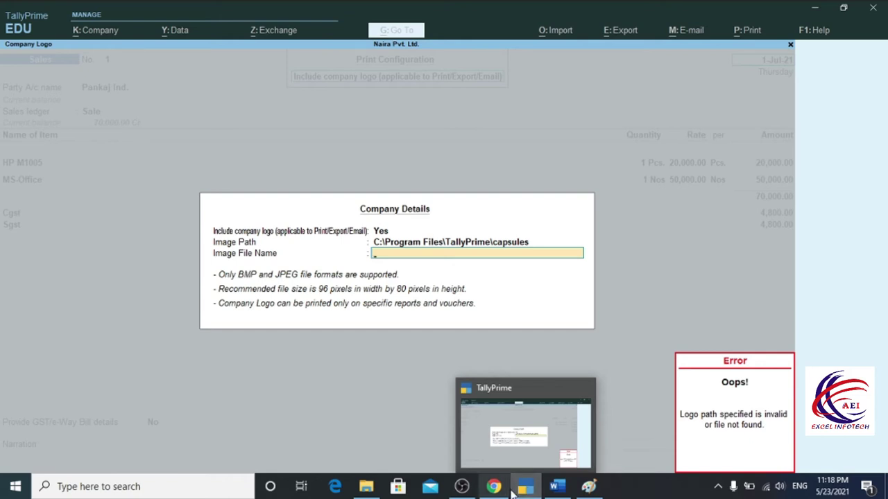
left_click(586, 488)
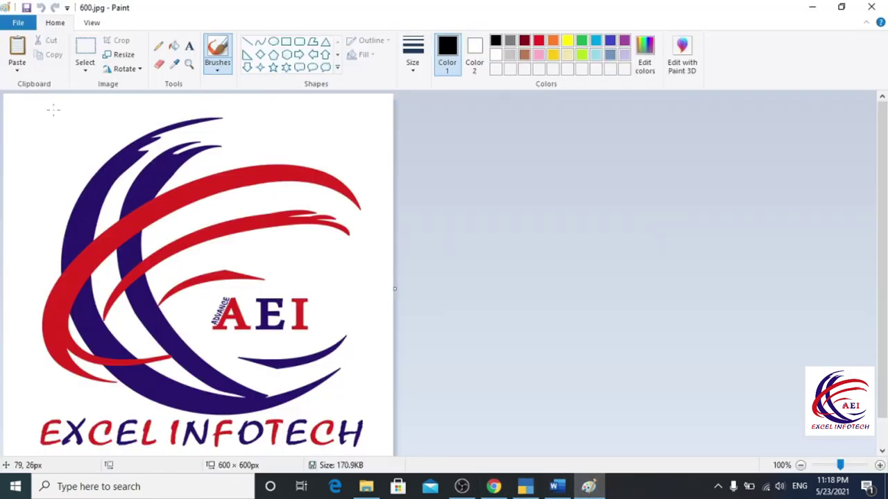
left_click(118, 57)
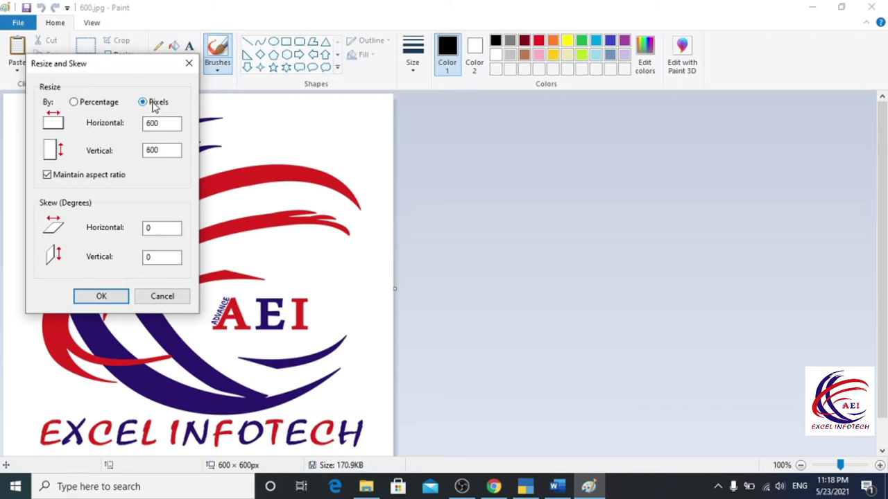
double_click(162, 123)
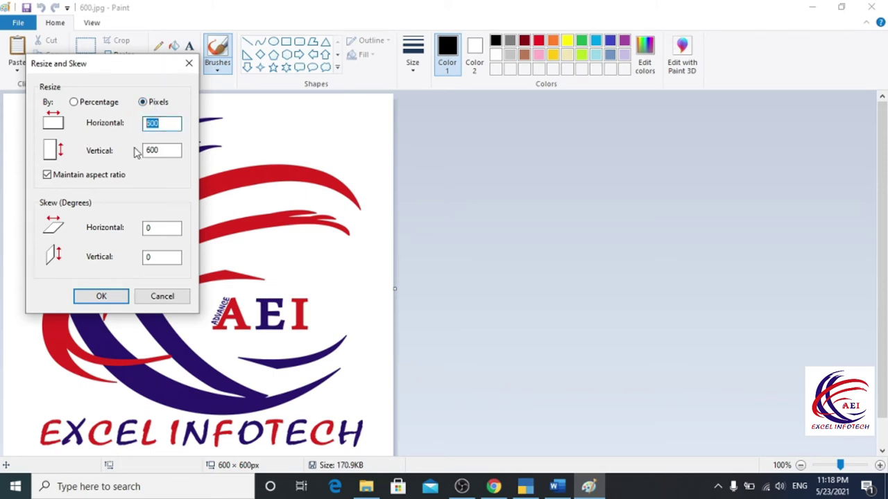
double_click(163, 150)
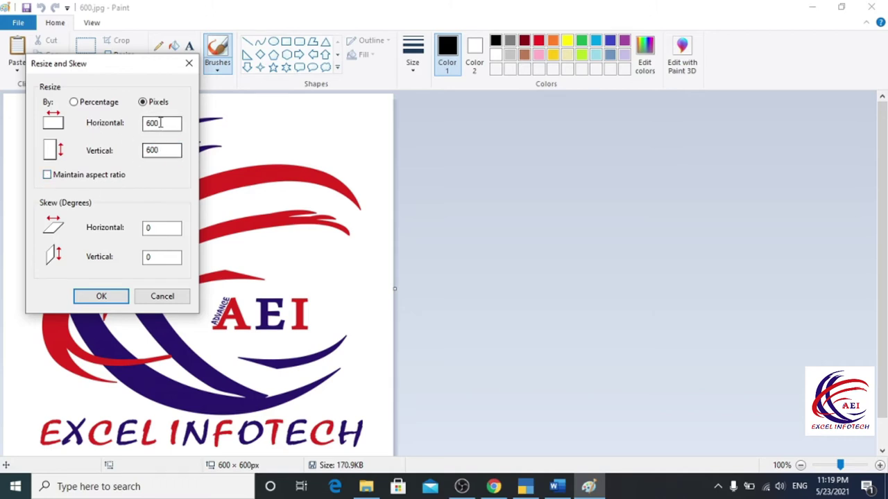
left_click_drag(160, 124, 118, 123)
type("96")
left_click_drag(174, 150, 127, 157)
type("80")
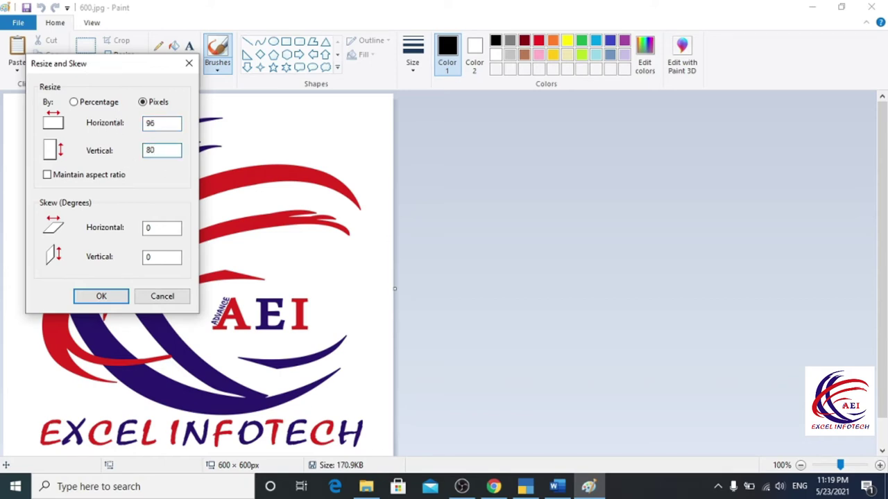
left_click(89, 297)
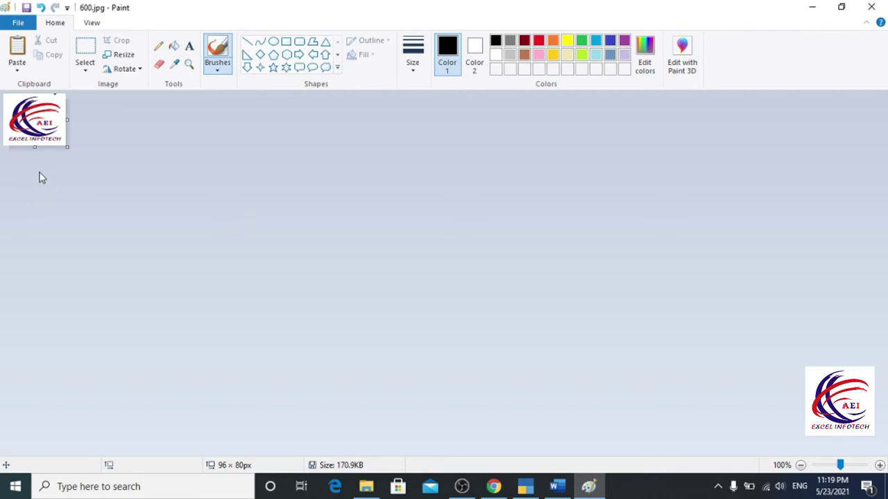
Save the resized logo on the Desktop as a JPEG copy named 123.
left_click(19, 24)
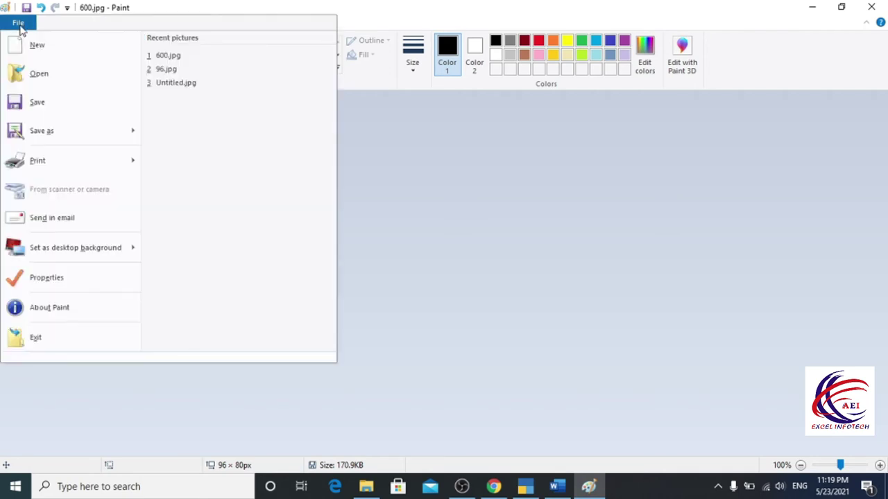
left_click(50, 135)
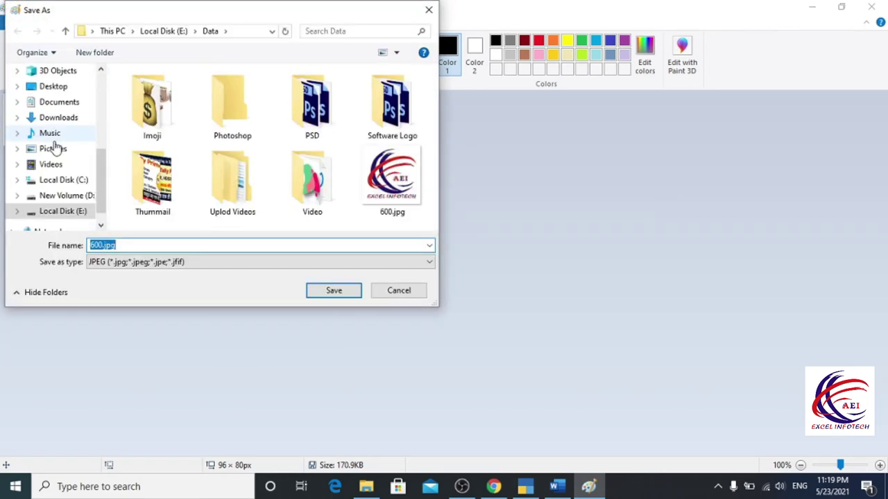
left_click(55, 87)
left_click(125, 246)
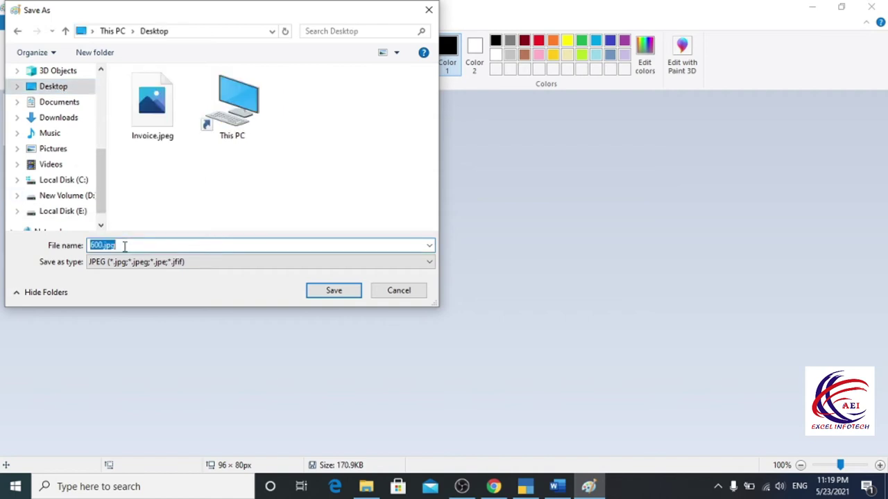
type("123")
left_click(323, 292)
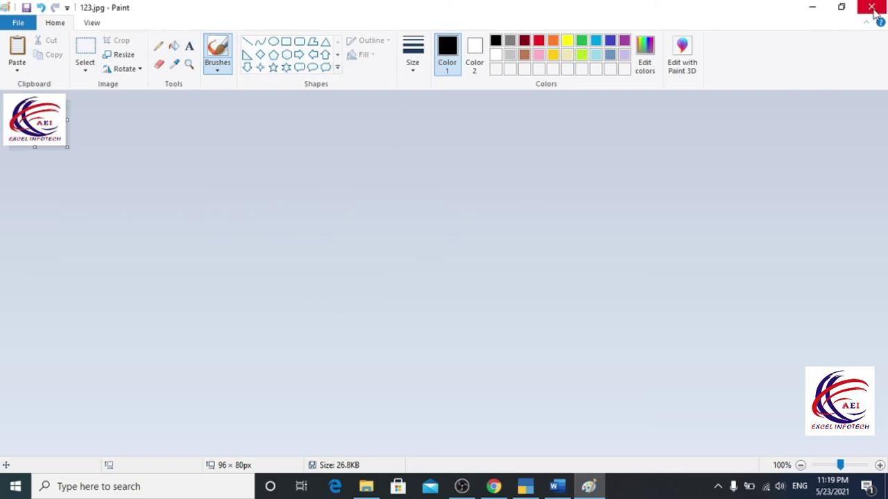
Go to the desktop and open 123.jpg with Internet Explorer, without making it the default app.
left_click(525, 486)
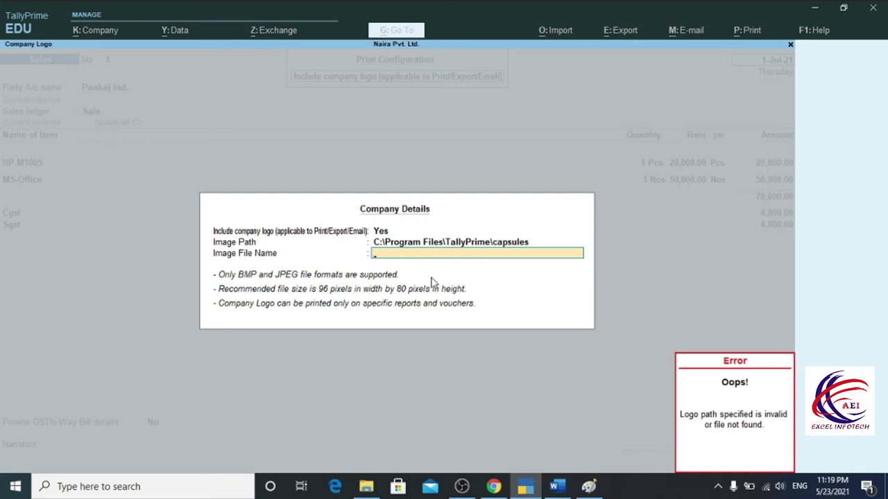
key("super+d")
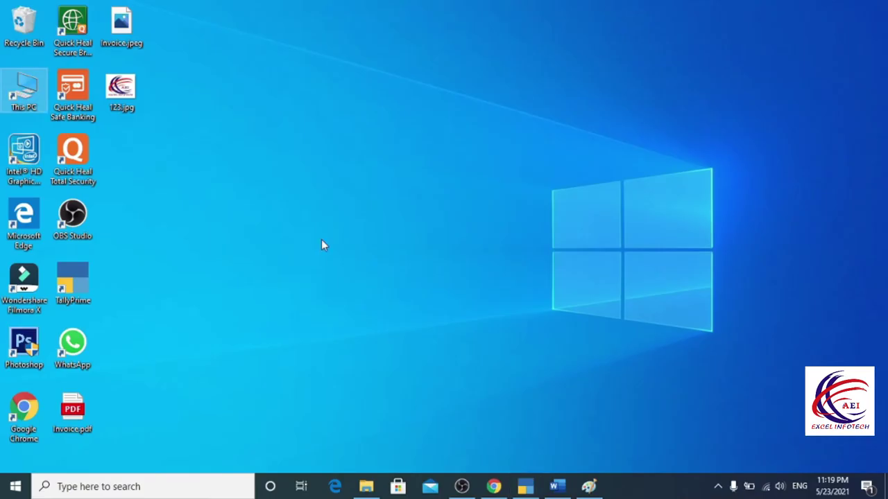
left_click(296, 368)
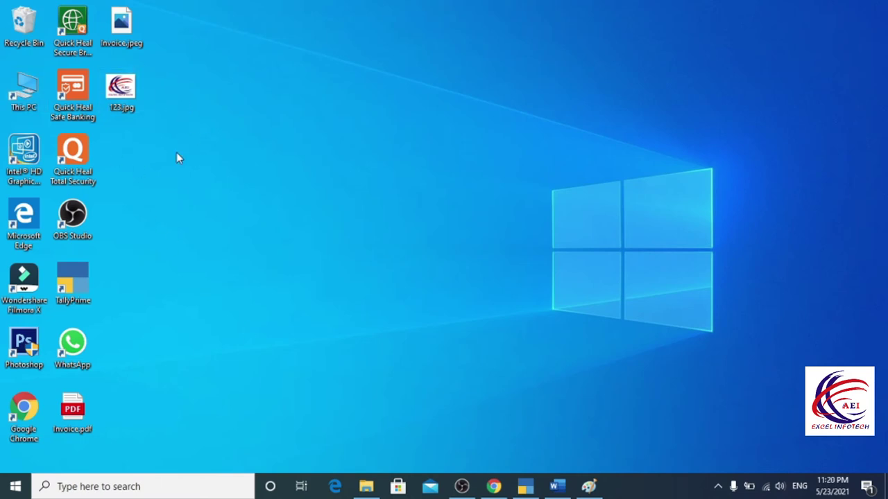
left_click(116, 93)
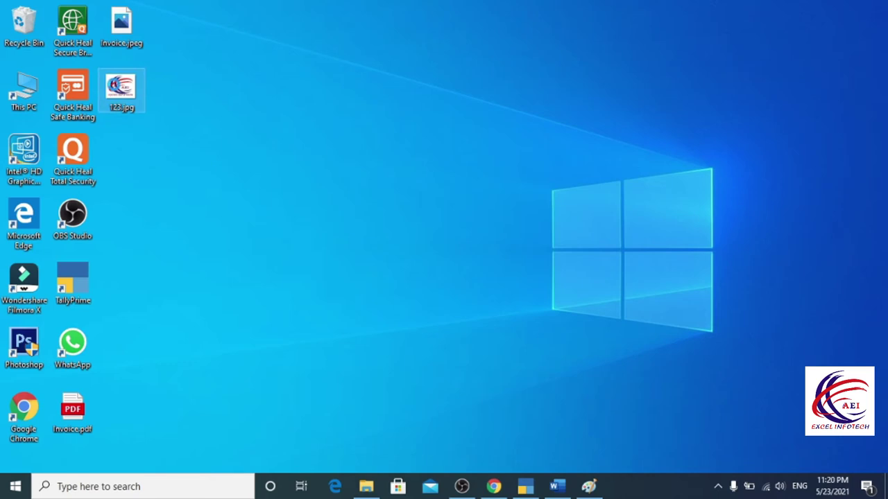
right_click(116, 93)
mouse_move(176, 237)
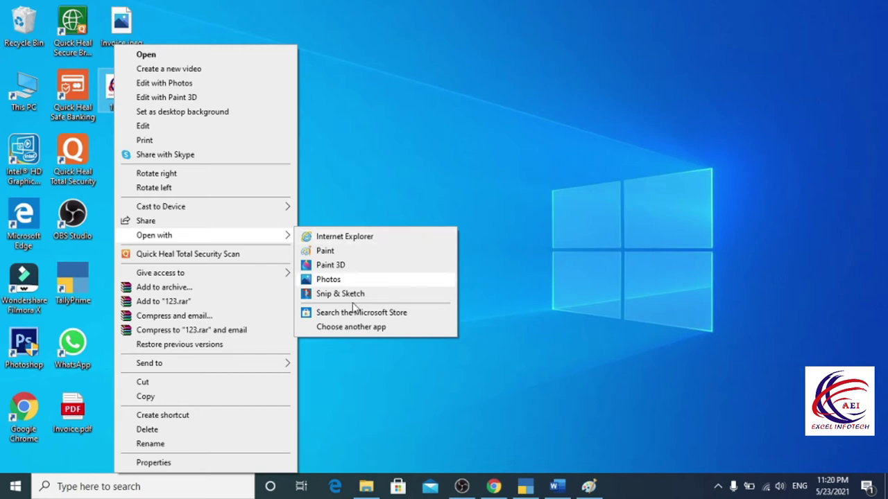
left_click(364, 329)
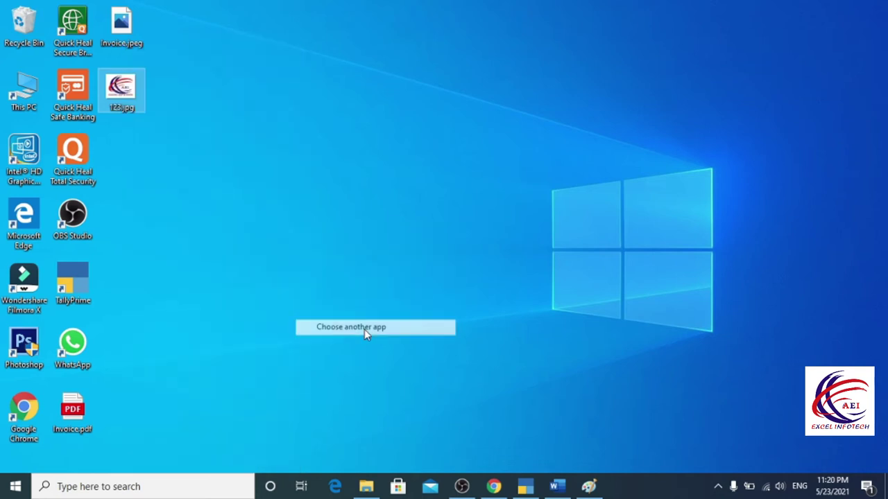
scroll(369, 354, "down", 2)
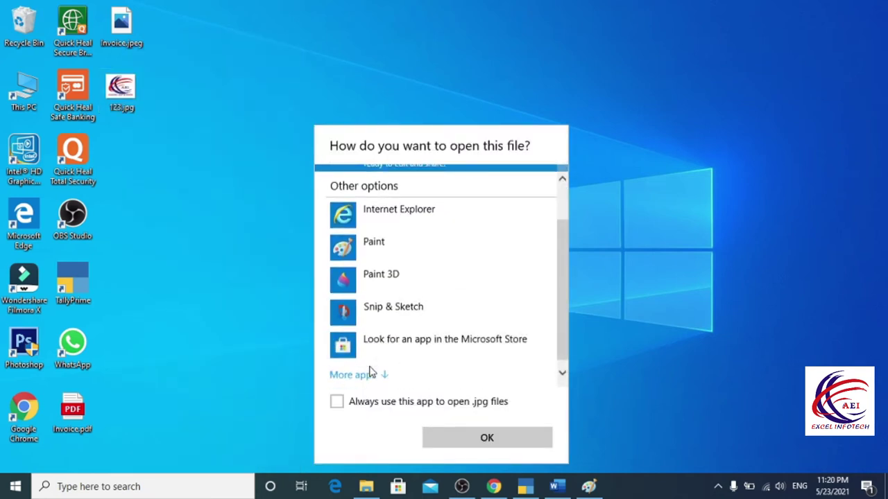
scroll(384, 373, "up", 1)
scroll(386, 375, "down", 5)
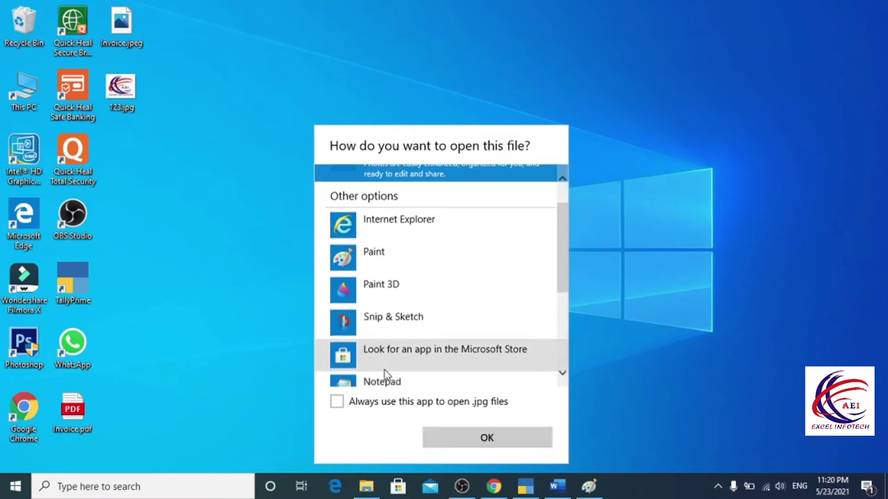
scroll(380, 374, "up", 5)
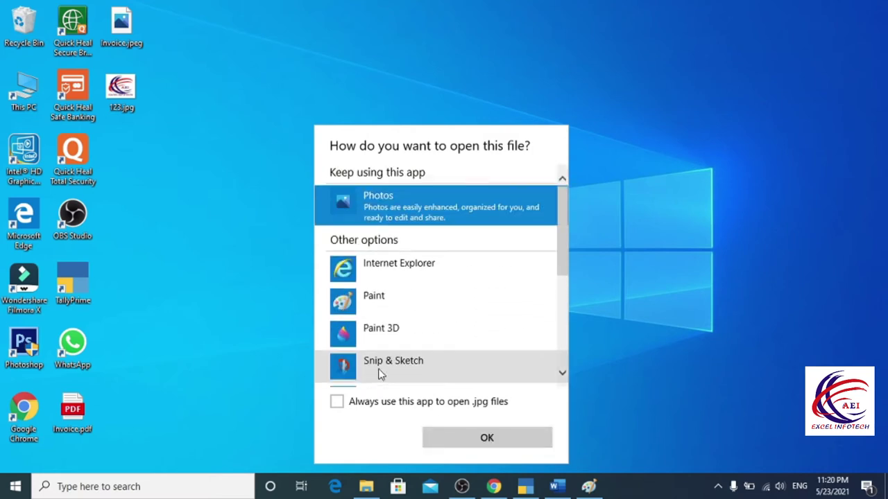
left_click(396, 280)
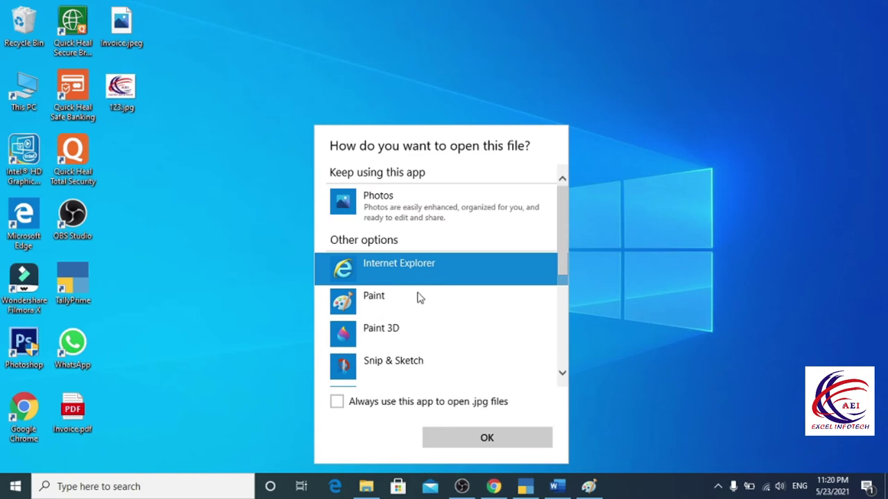
left_click(486, 440)
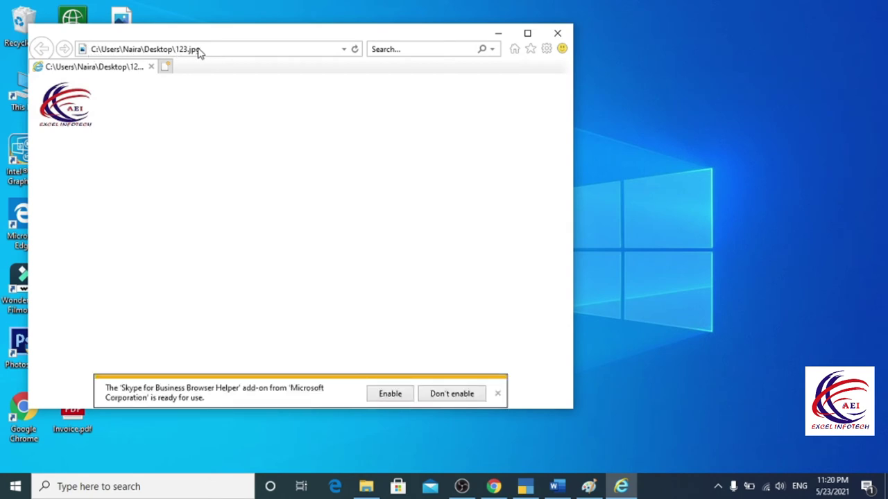
Copy the full path of 123.jpg from Internet Explorer and set it as the company logo's image path in TallyPrime's print configuration.
left_click(201, 49)
right_click(201, 49)
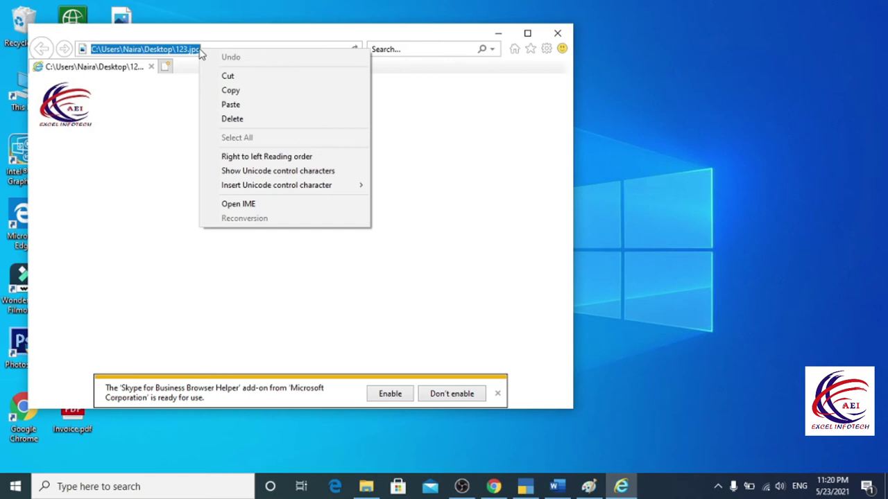
left_click(226, 89)
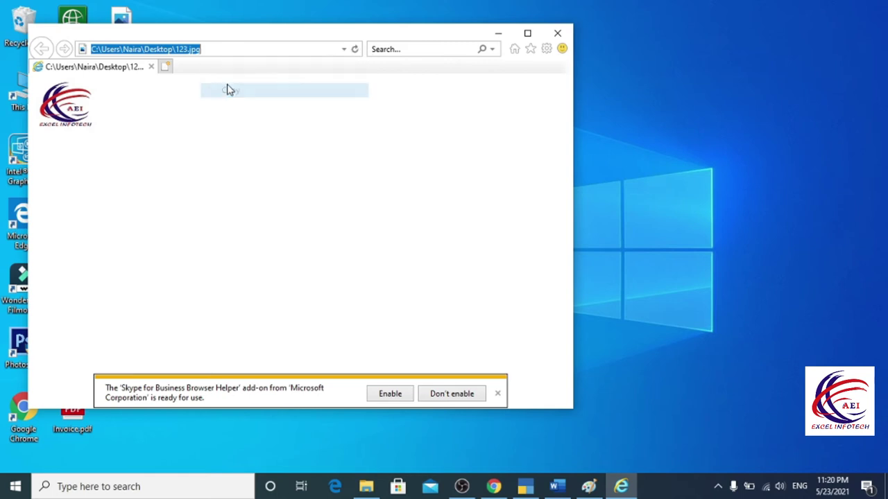
left_click(525, 487)
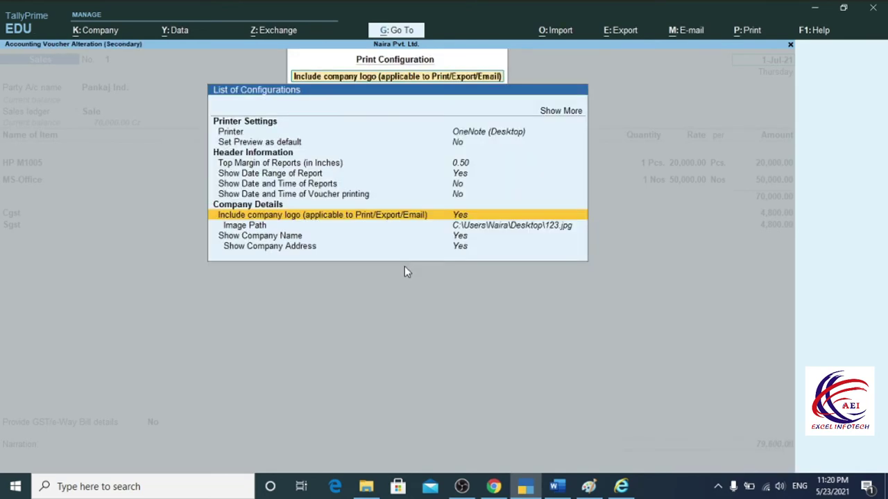
key("BackSpace")
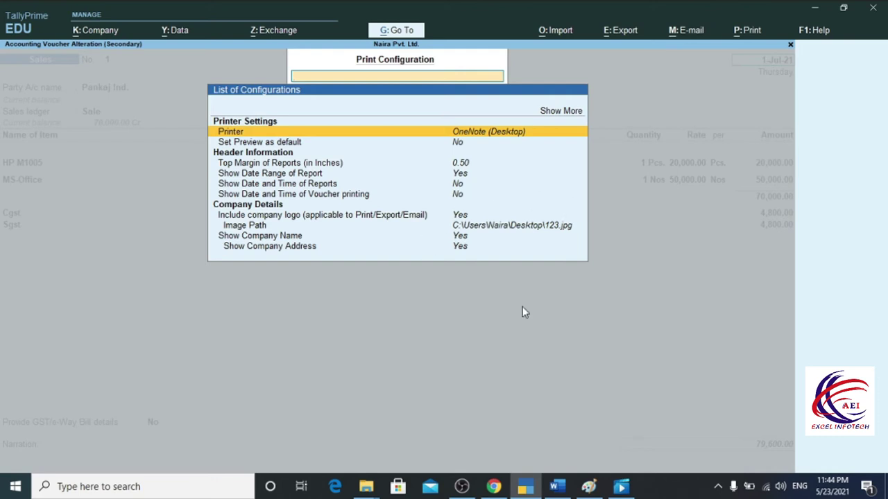
Leave the print configuration and preview the current sales invoice to check the company logo, closing the preview and print dialog at the end.
key("Escape")
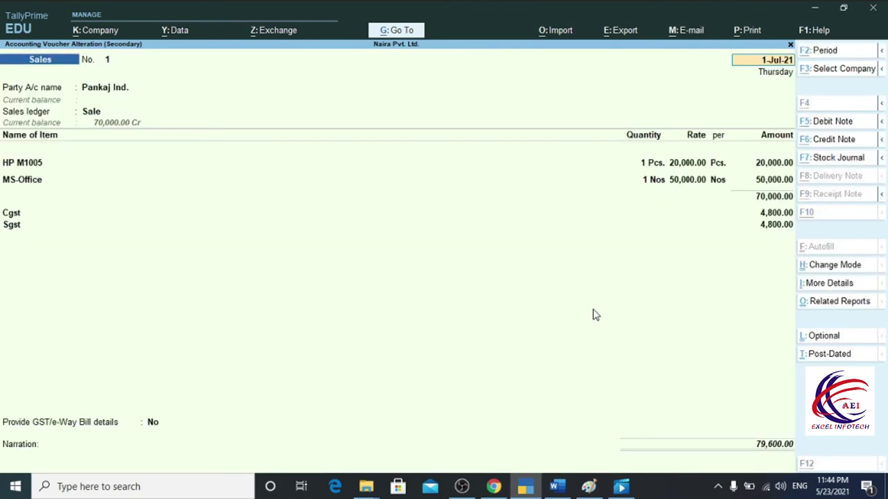
key("alt+p")
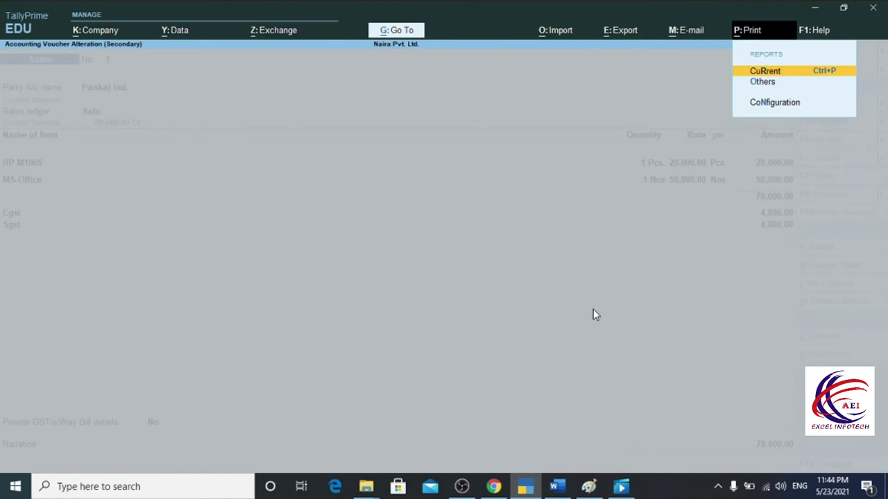
left_click(766, 72)
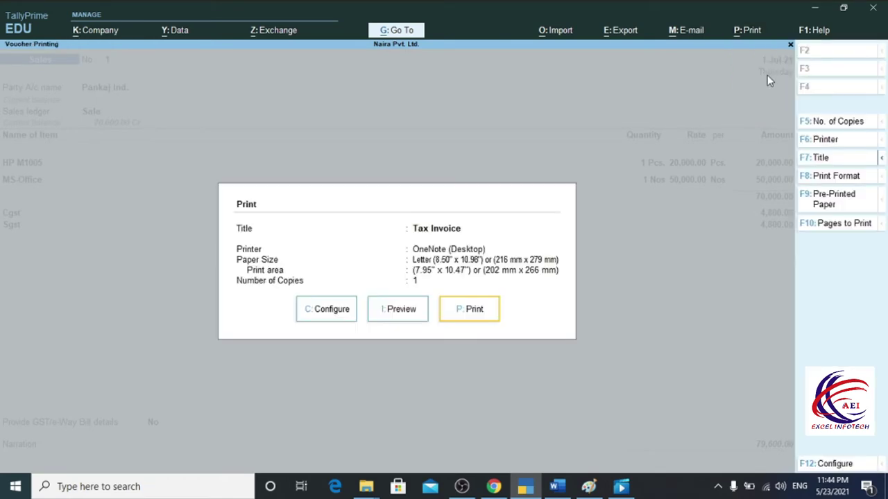
left_click(393, 311)
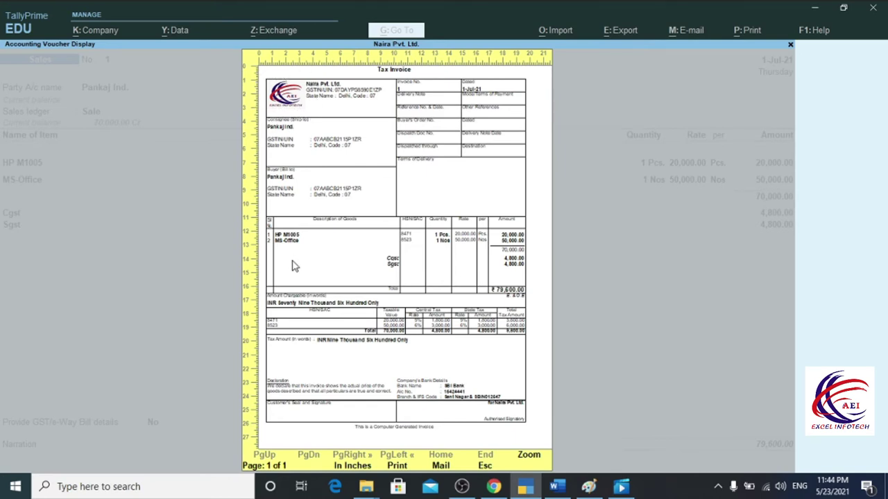
key("Escape")
key("Escape")
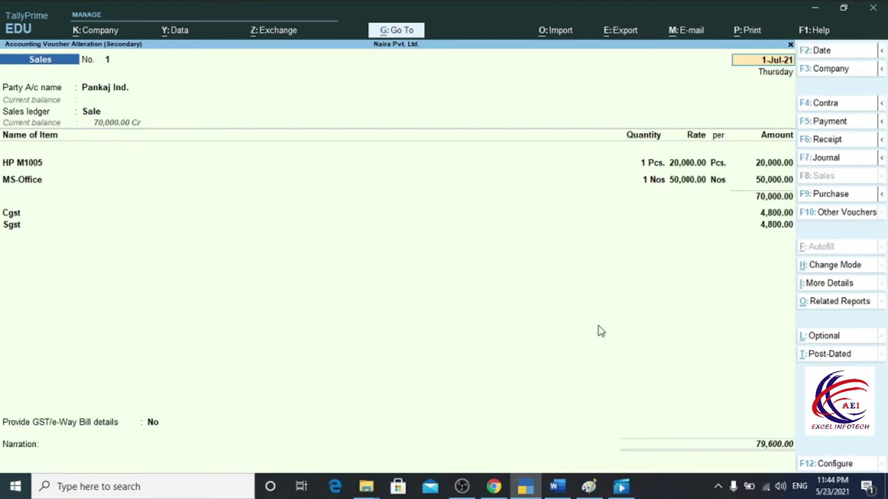
Open the company logo's image file selection from the print configuration and look at the option for specifying a file path.
key("alt+p")
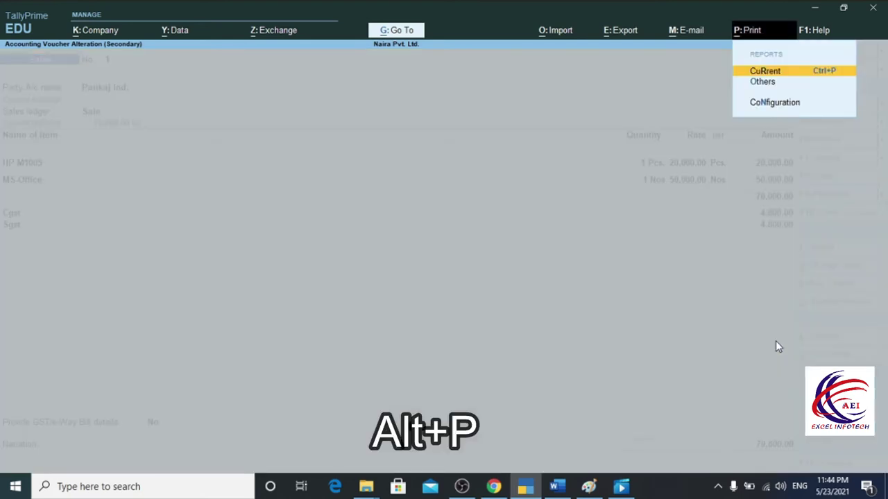
left_click(765, 103)
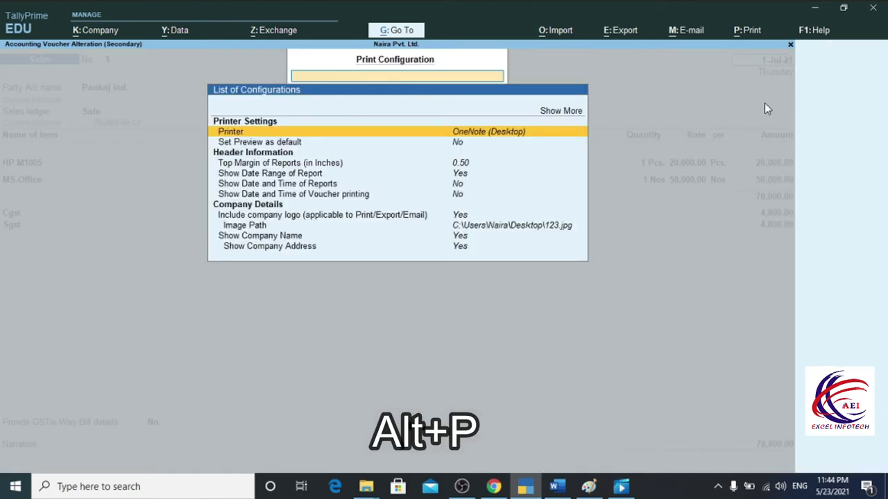
left_click(485, 229)
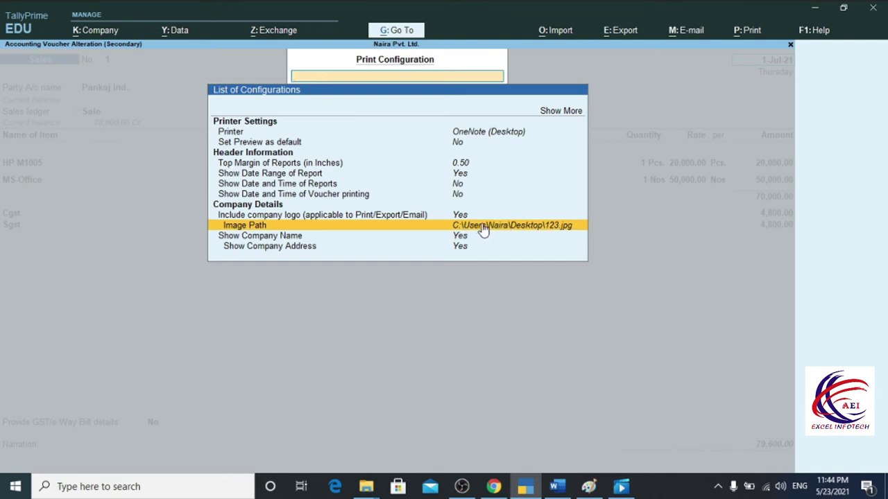
left_click(477, 230)
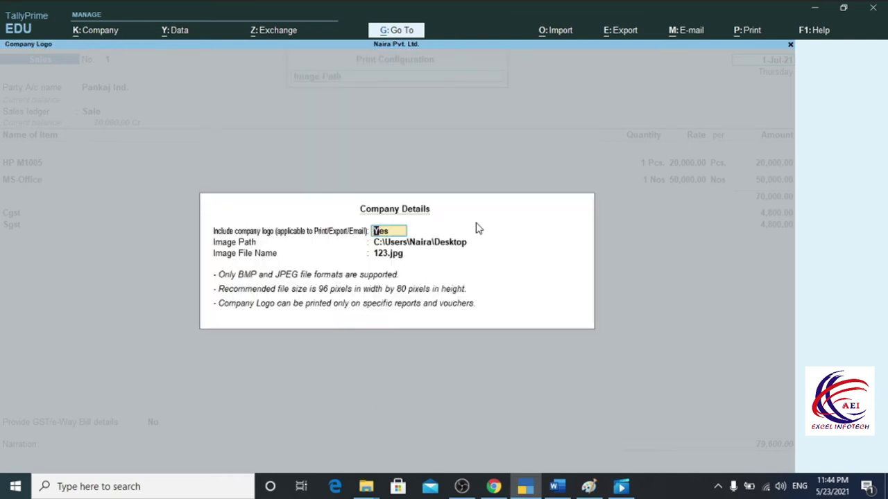
key("Return")
key("Return")
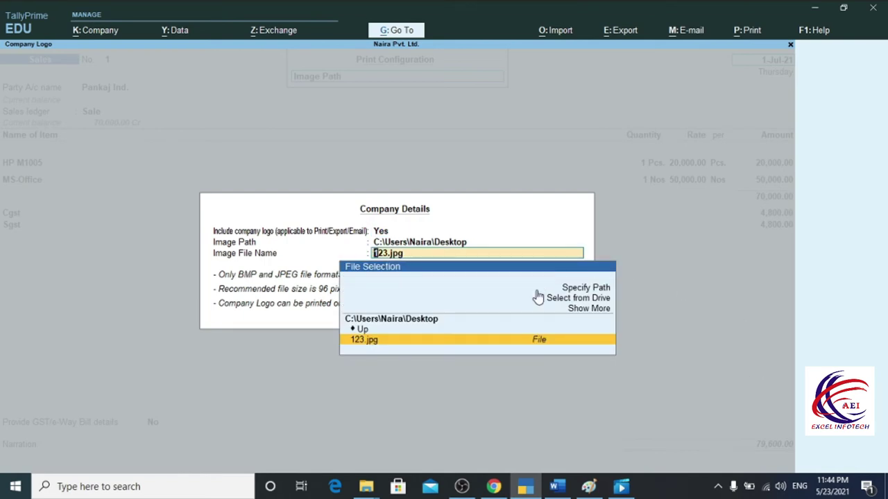
left_click(582, 289)
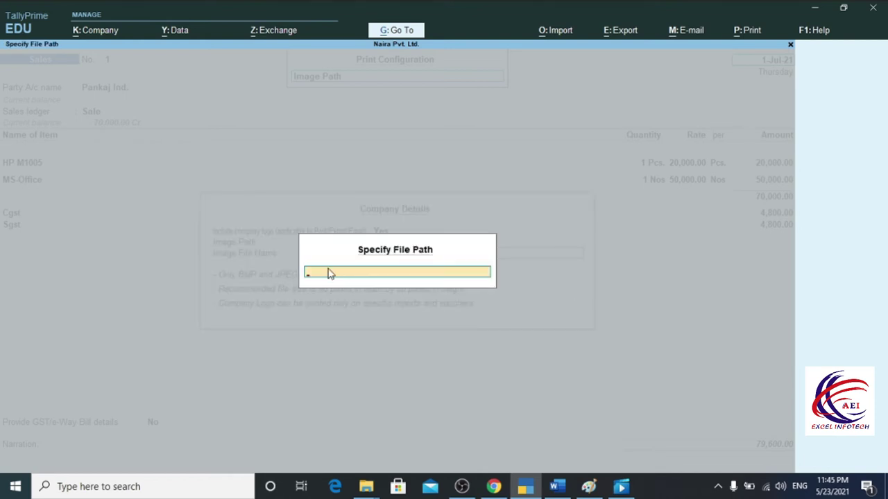
key("Escape")
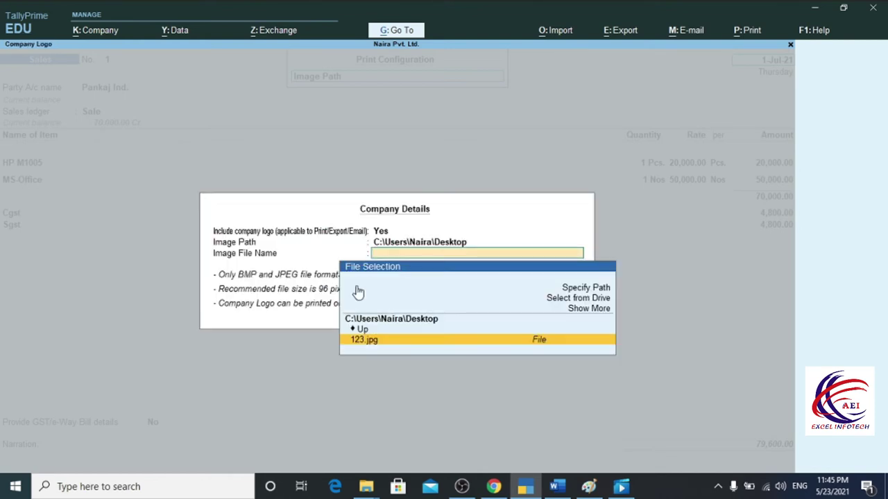
Choose 123.jpg from the Desktop folder through the drive selection as the company logo image, and leave the print configuration.
left_click(574, 299)
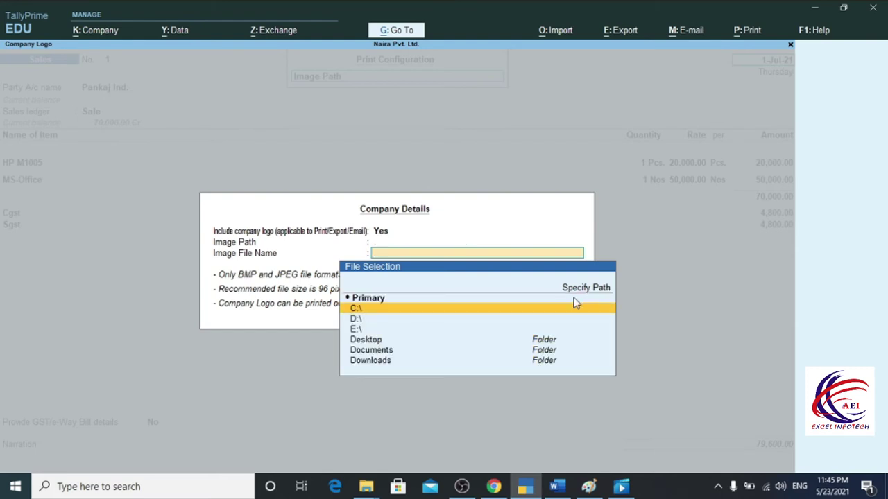
left_click(364, 341)
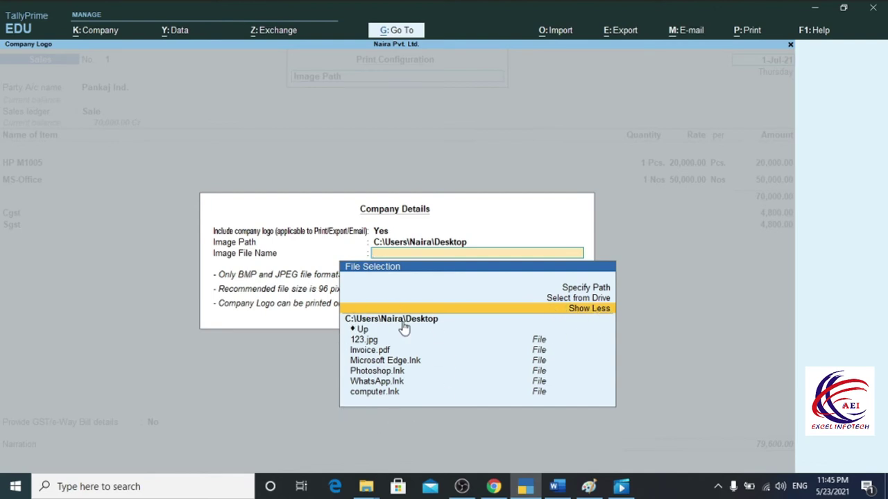
key("Down")
key("Down")
key("Return")
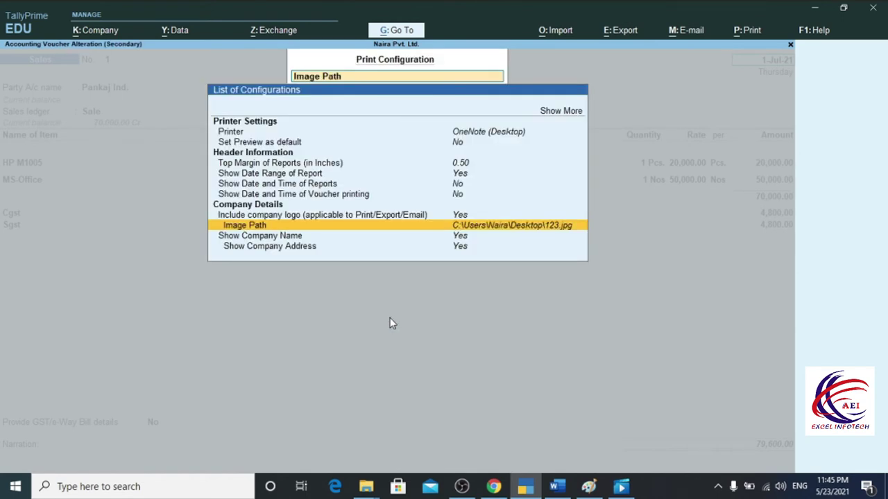
key("BackSpace")
key("Escape")
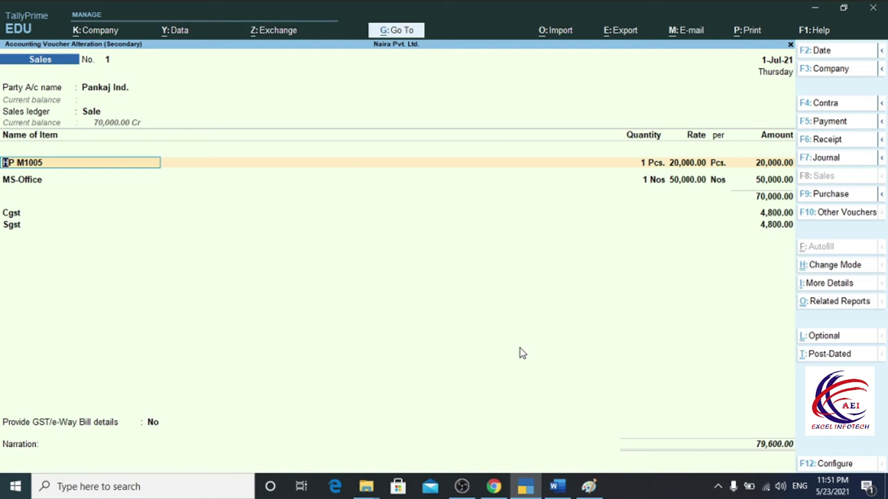
Return from the sales voucher to the Gateway of Tally and start a new ledger named SBI Bank.
key("Return")
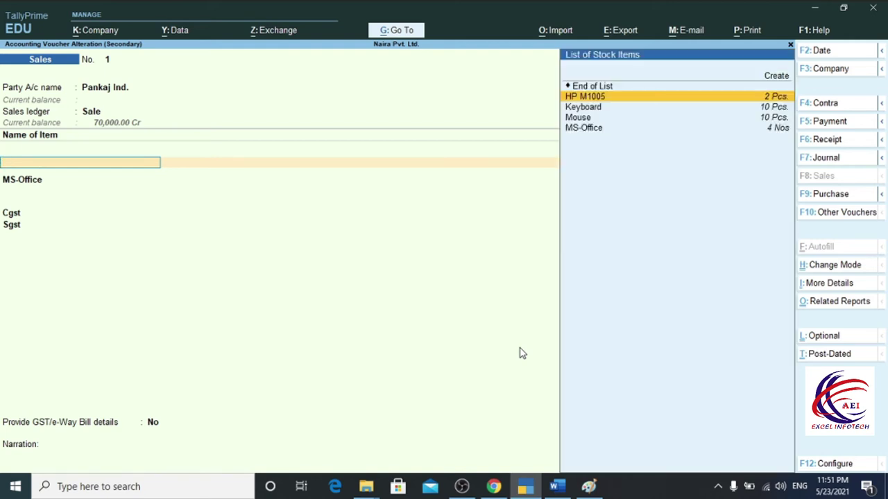
key("Escape")
key("Escape")
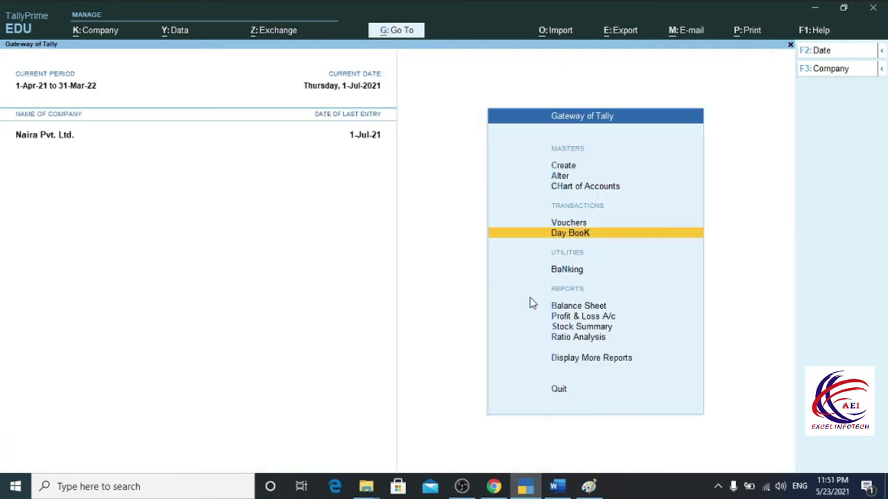
left_click(566, 167)
key("Down")
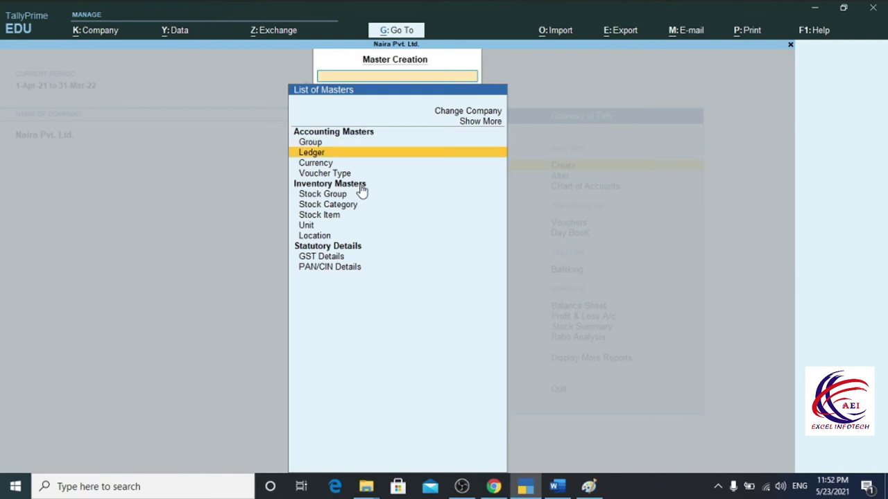
left_click(320, 156)
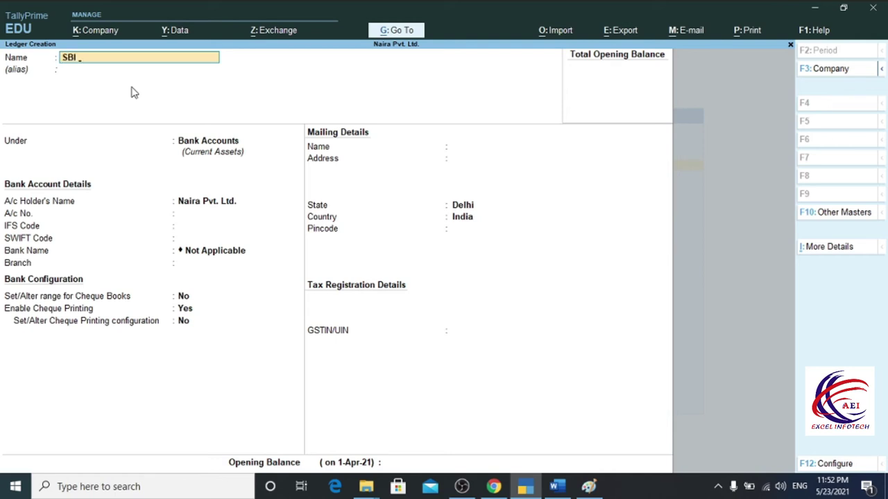
key("Return")
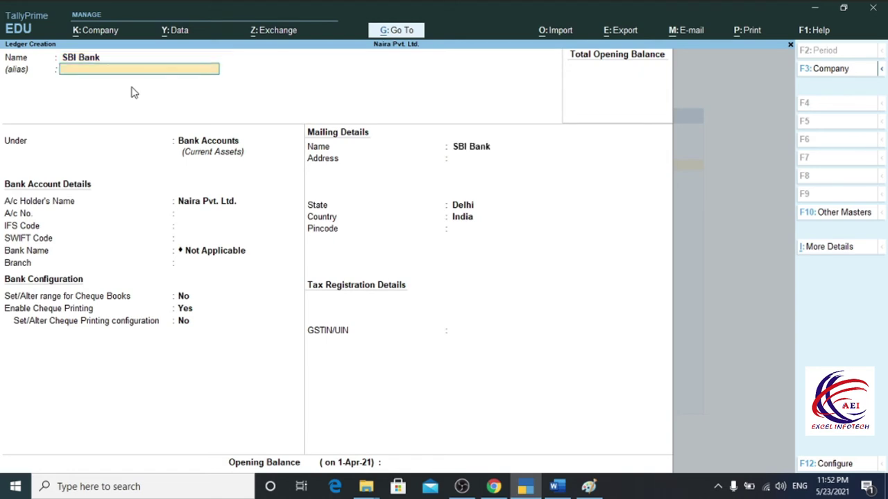
Enter the bank account number, IFS code SBIN0013141, SWIFT code SBININ09 and branch Sant Nagar, save the Bank Accounts ledger, and leave ledger creation.
key("Return")
key("Return")
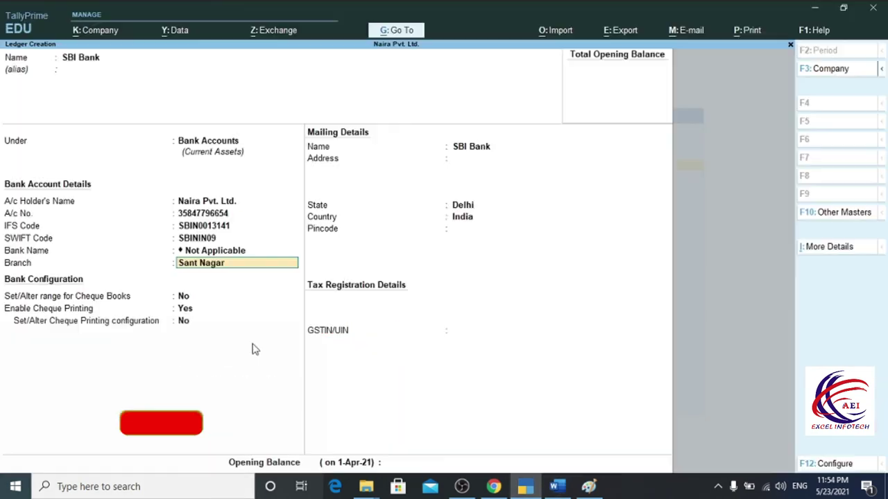
key("Return")
key("Return")
key("Return")
key("Return")
key("Return")
key("Return")
key("Return")
key("Return")
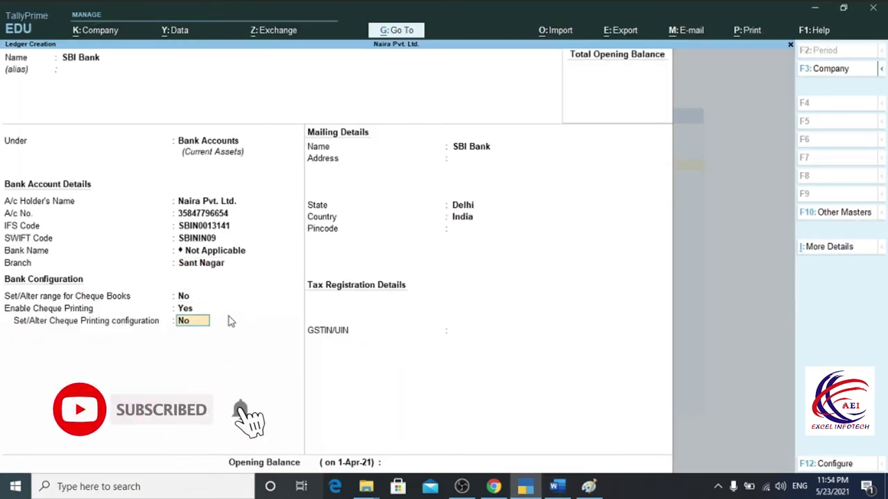
key("Return")
key("Return")
key("Return")
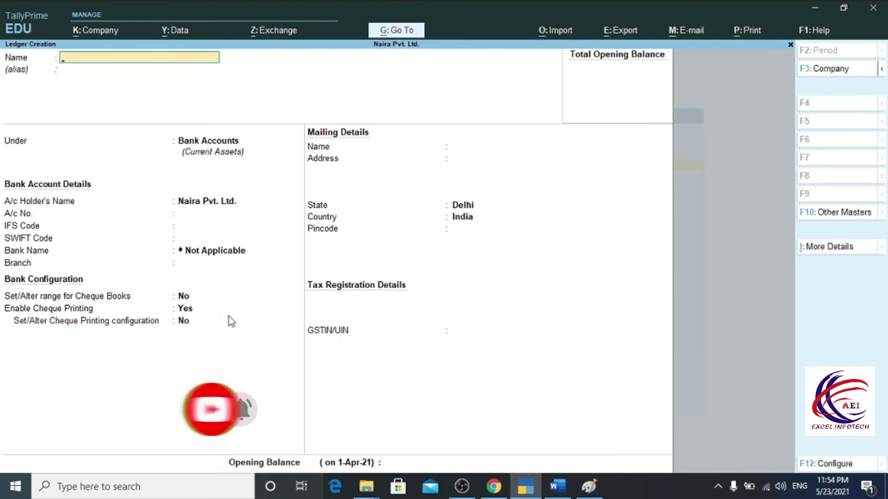
key("Escape")
key("Escape")
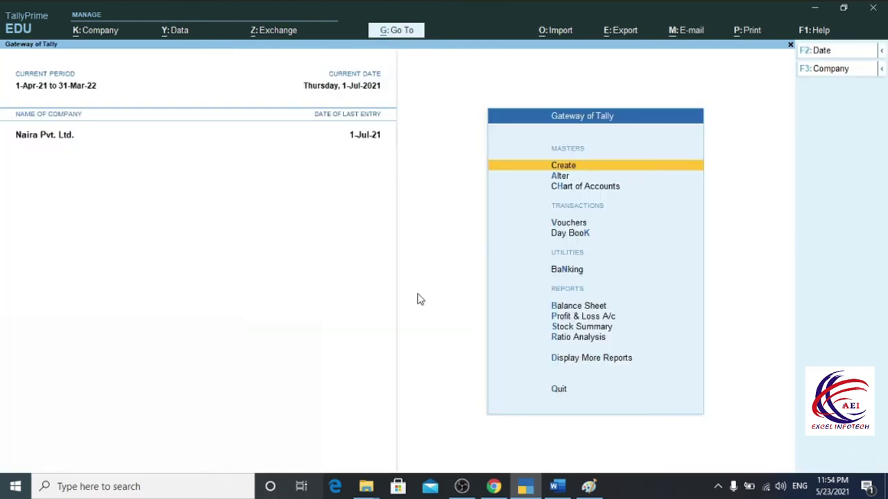
Open the 1-Jul-21 sales voucher from the Day Book and bring up the configuration for printing the current invoice.
left_click(572, 235)
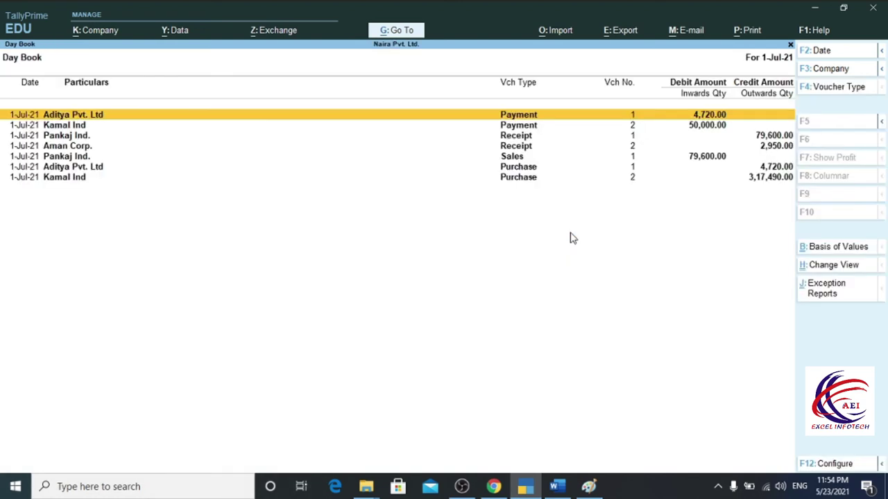
left_click(514, 158)
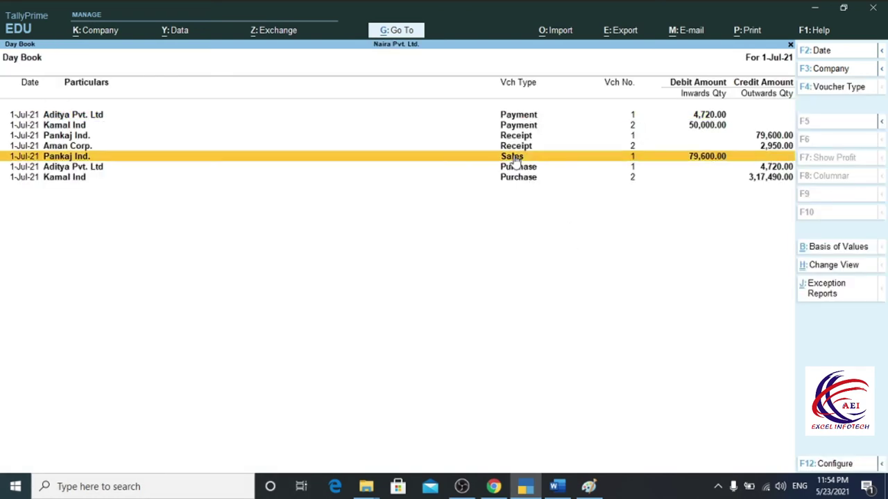
left_click(513, 159)
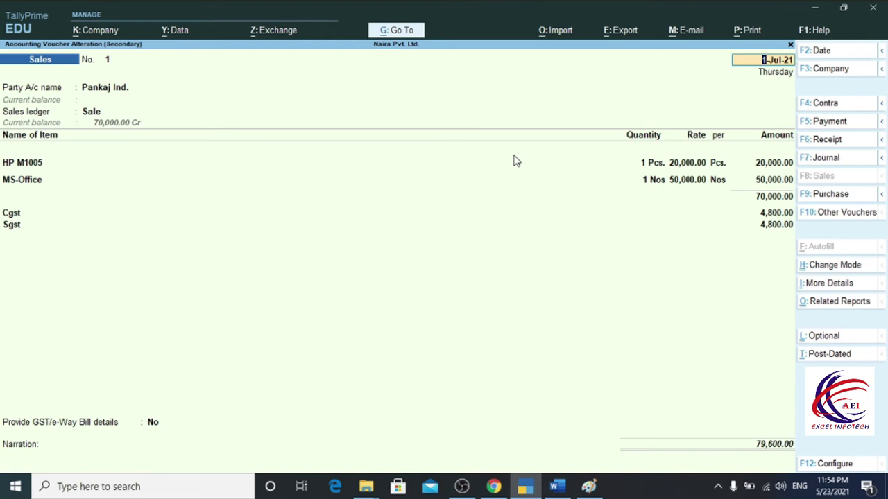
key("alt+p")
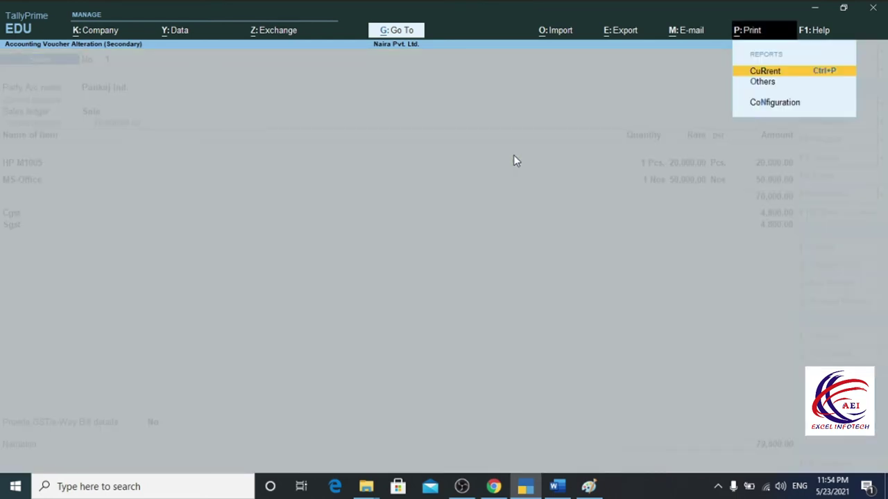
left_click(758, 72)
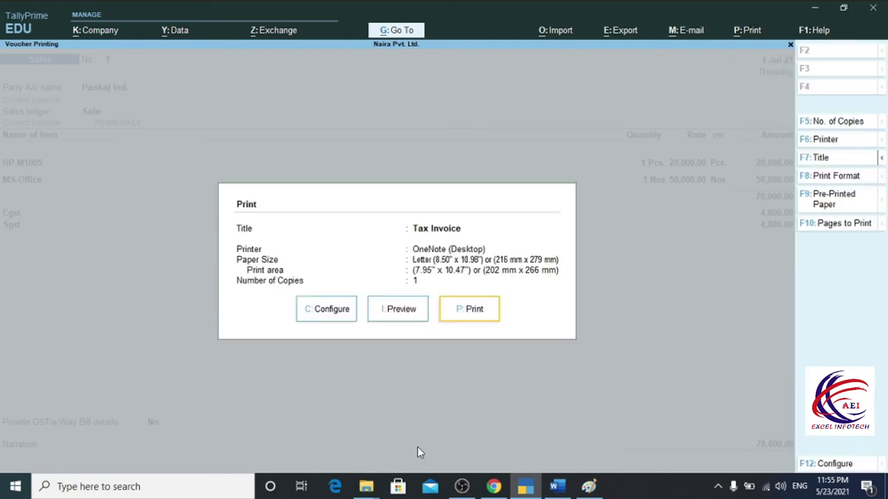
left_click(330, 312)
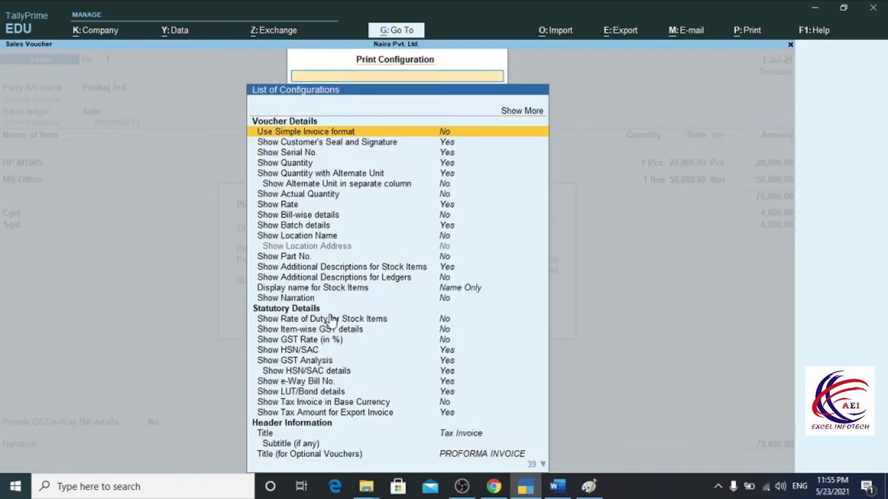
Find the bank options in the invoice's print configuration, set Show Bank details to Yes, and go to the Bank Name setting.
type("Ba")
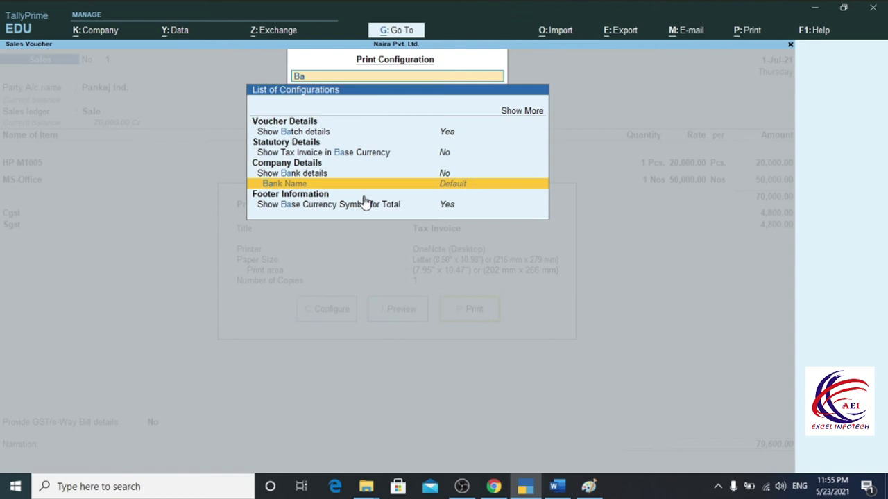
left_click(281, 174)
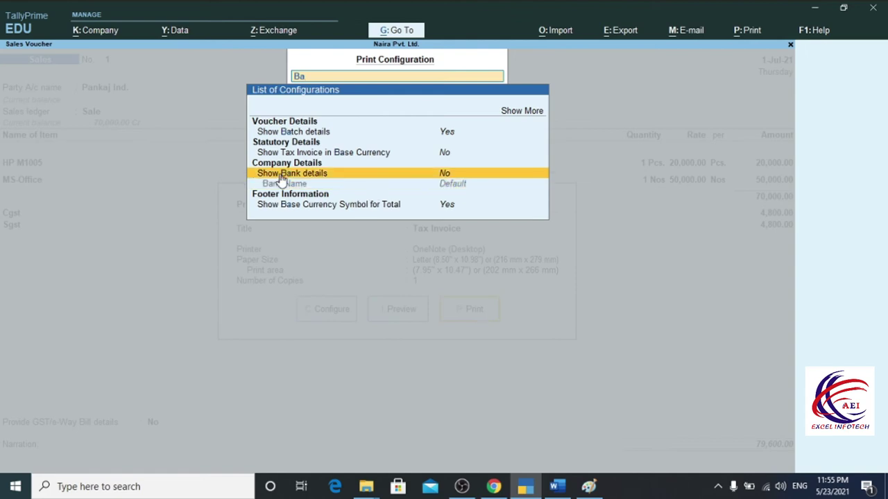
left_click(445, 175)
key("Down")
key("Down")
key("Down")
key("Down")
key("Down")
key("Down")
key("Down")
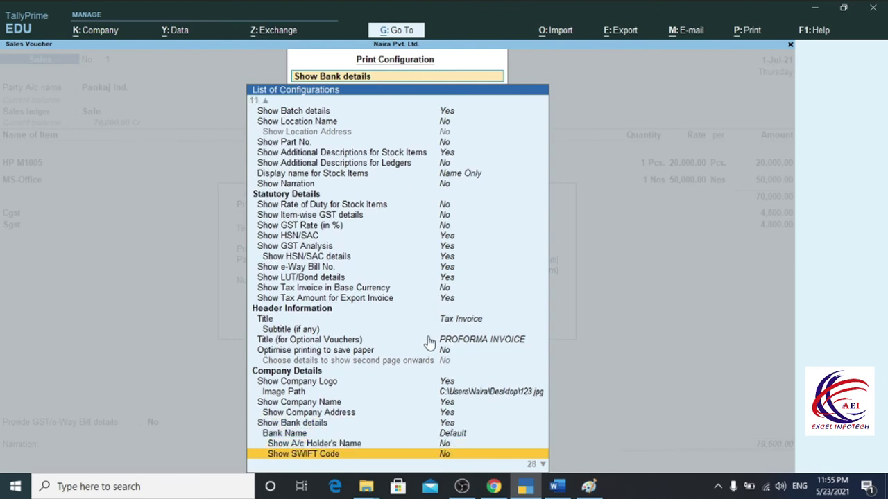
key("Down")
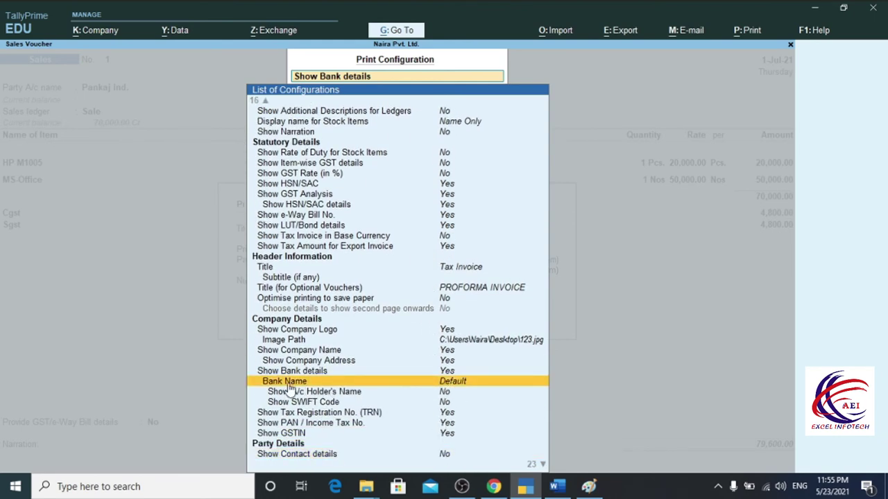
Set the invoice's Bank Name to SBI Bank and leave the print configuration.
left_click(451, 380)
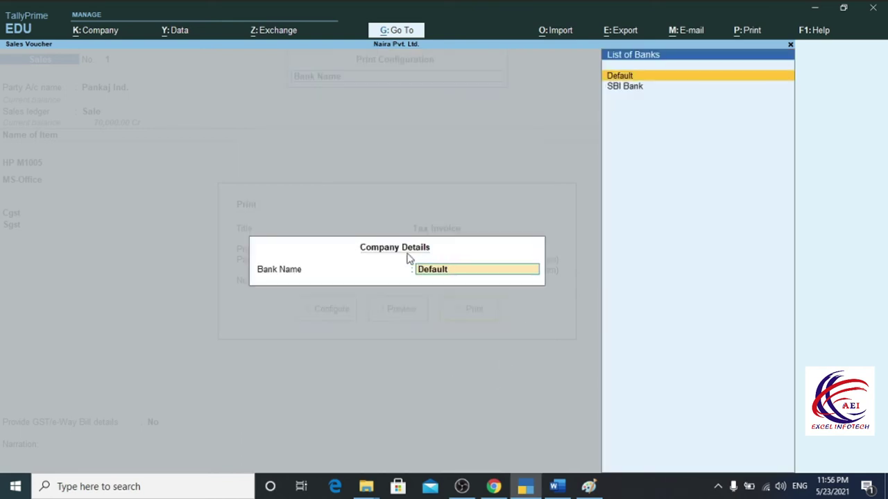
left_click(623, 89)
scroll(409, 419, "down", 5)
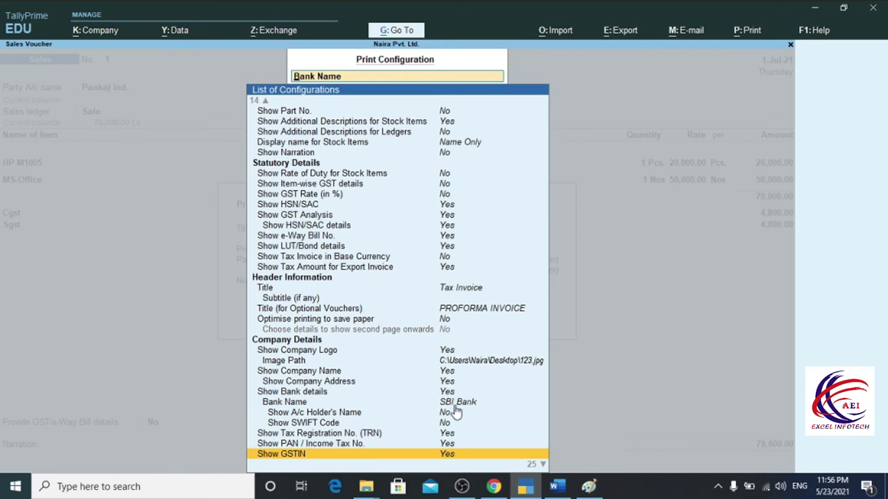
key("Escape")
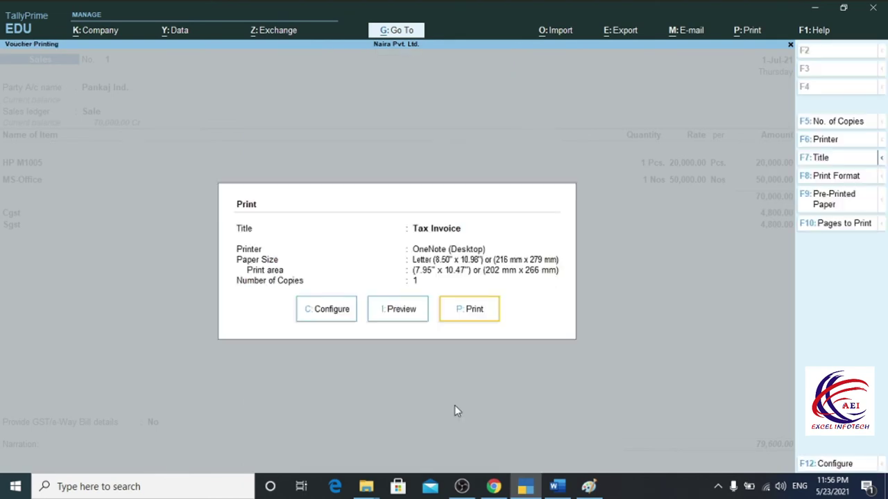
Preview the tax invoice and zoom in to examine its logo, item lines and company bank details.
left_click(404, 312)
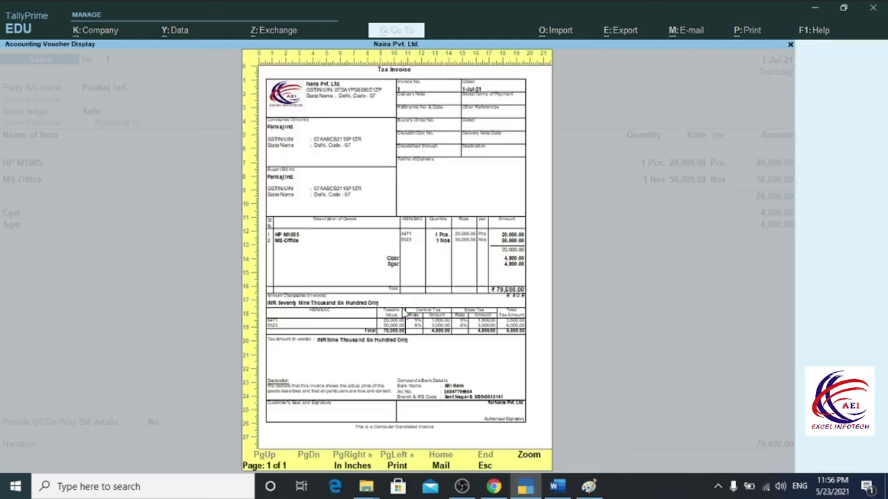
left_click(464, 412)
scroll(471, 399, "down", 5)
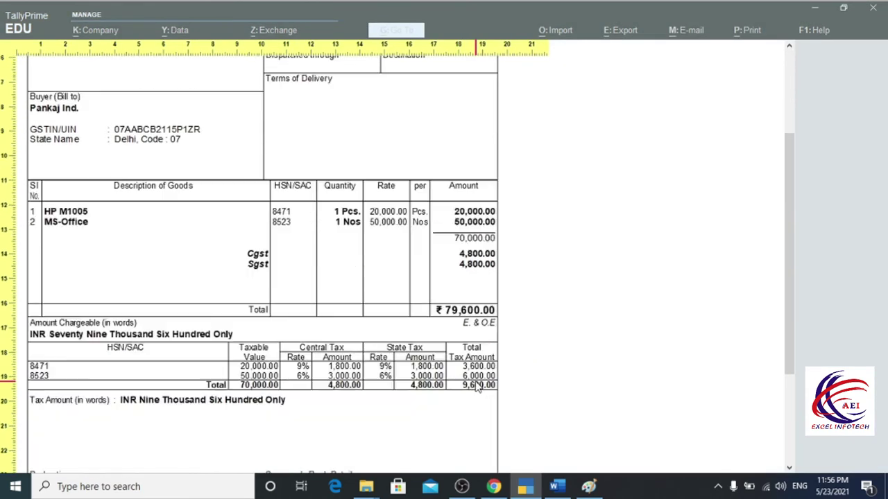
scroll(476, 387, "down", 3)
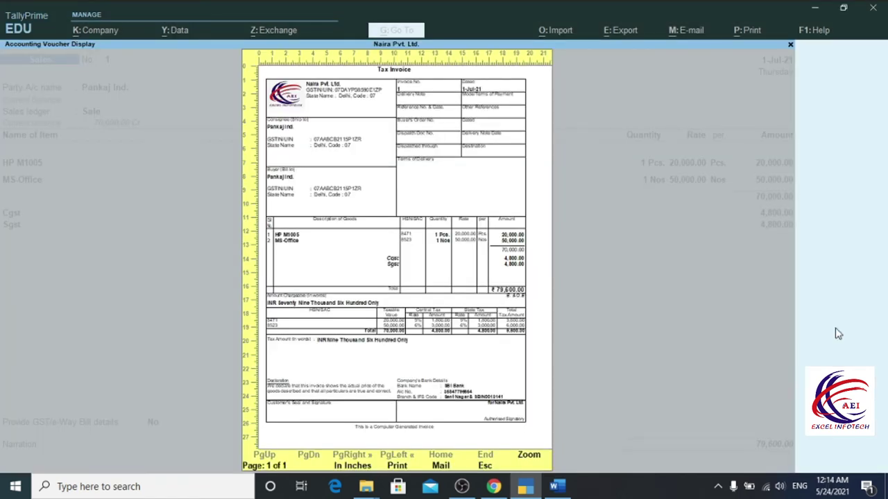
key("alt+z")
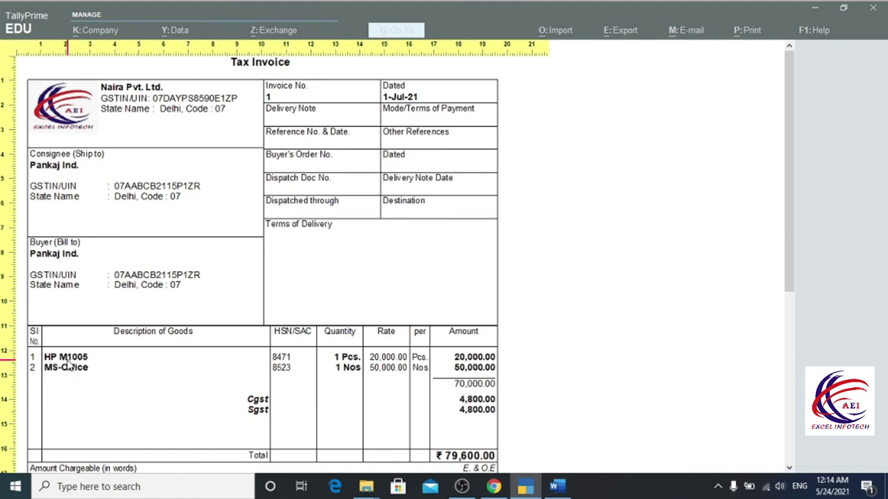
key("alt+z")
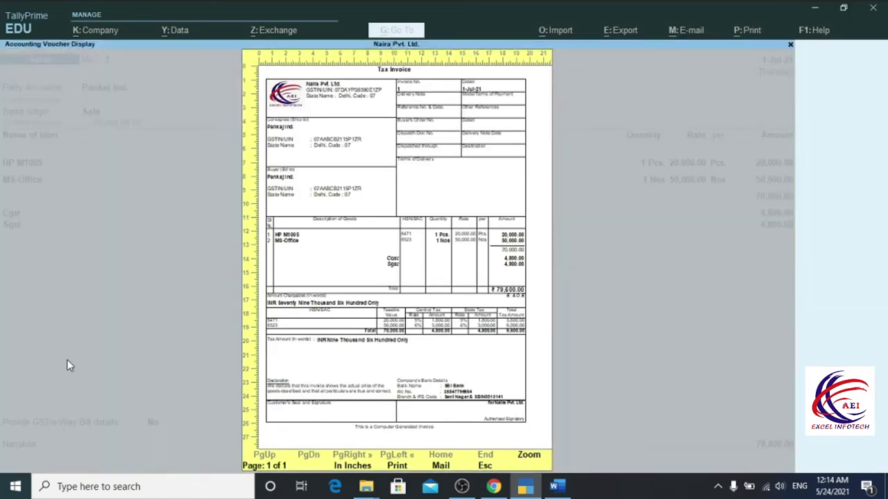
Close the invoice preview, quit the sales voucher without saving and return to the Gateway of Tally.
key("Escape")
key("Escape")
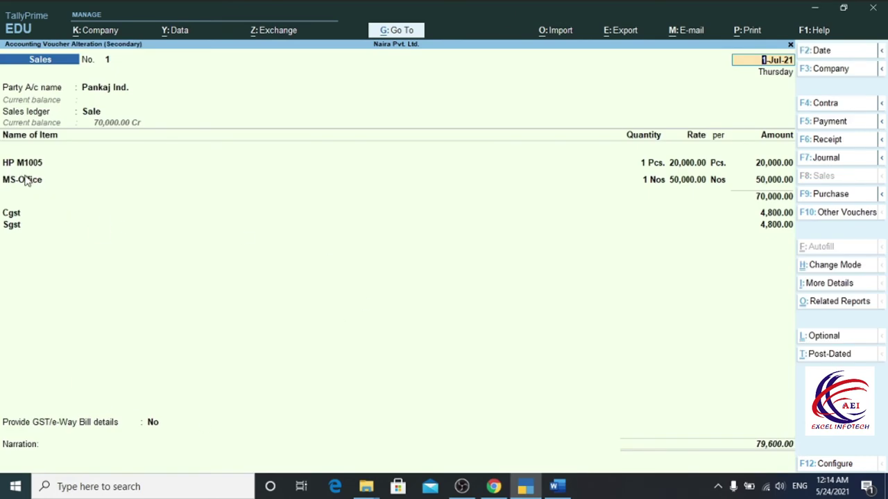
key("BackSpace")
key("Escape")
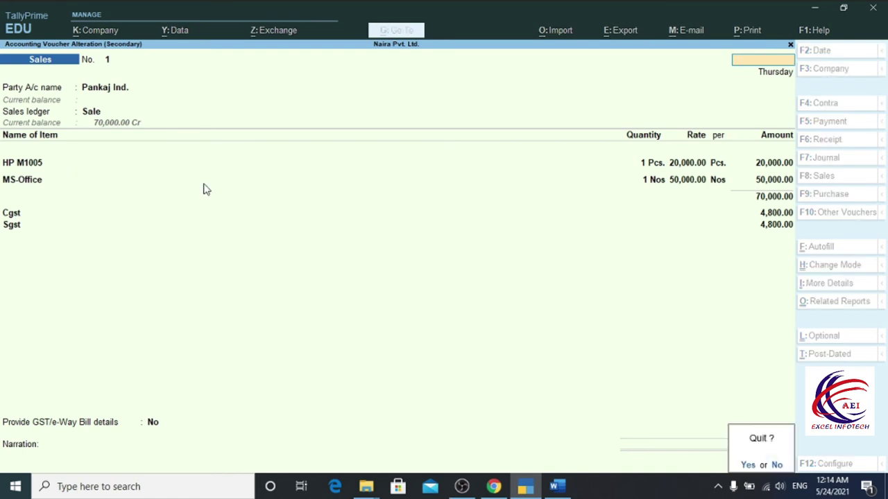
key("y")
key("Escape")
key("Escape")
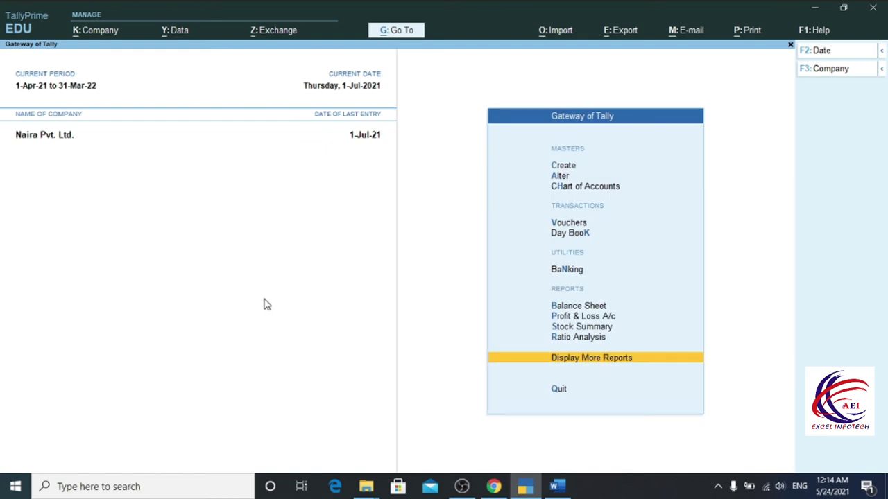
Open the stock item Mouse for alteration.
left_click(560, 176)
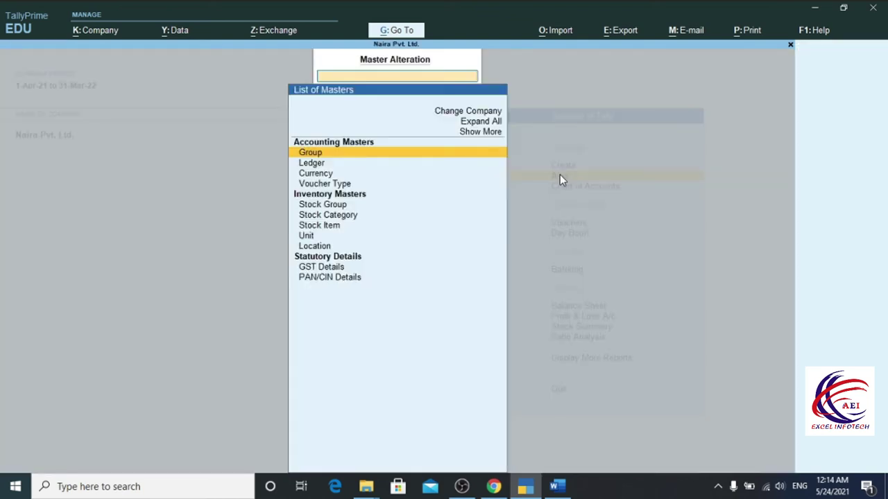
left_click(330, 229)
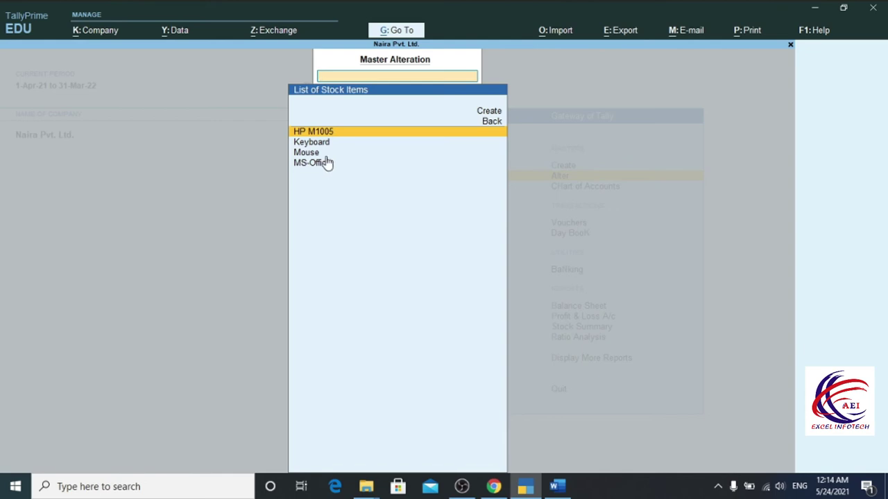
left_click(303, 153)
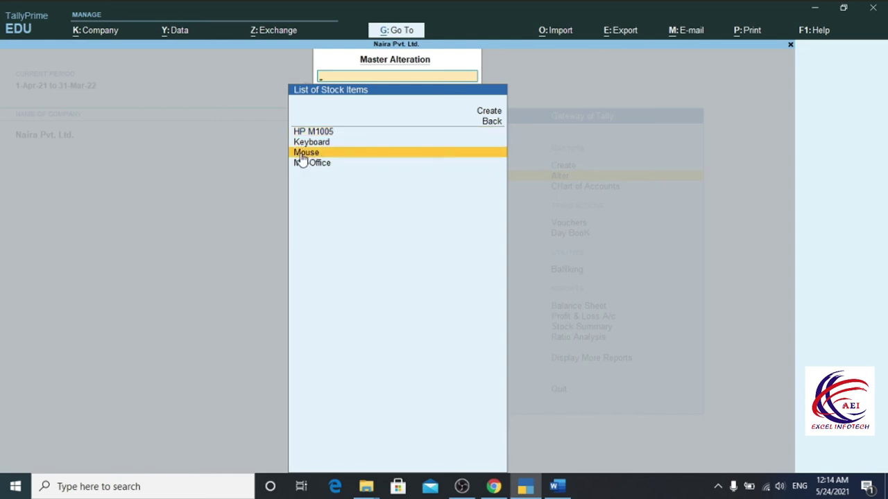
left_click(302, 154)
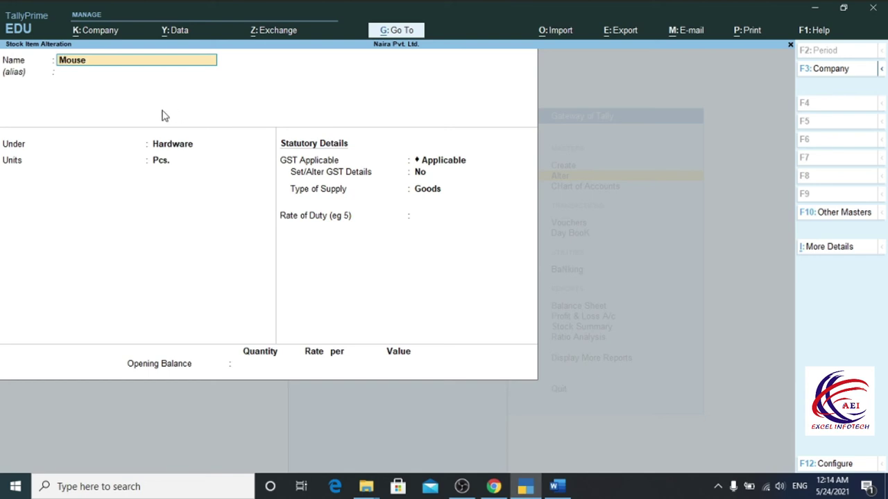
Set Provide Descriptions for Stock Items to Yes in the stock item configuration and accept it.
key("F12")
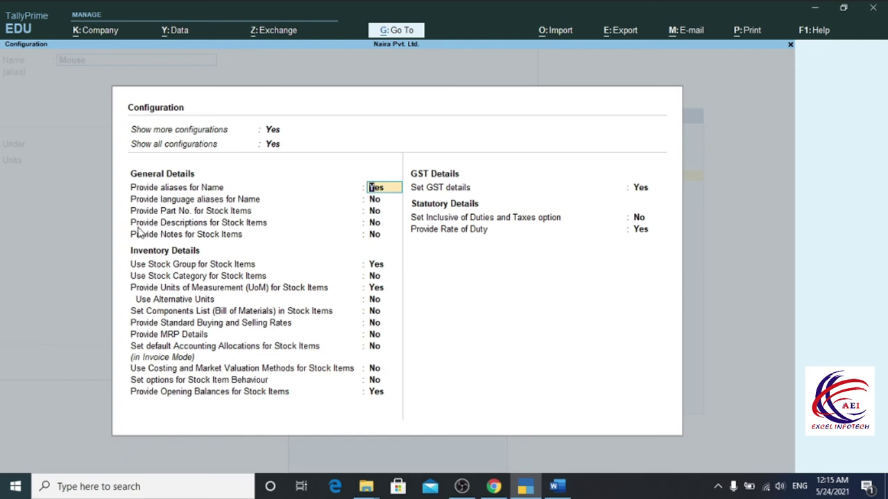
left_click(374, 223)
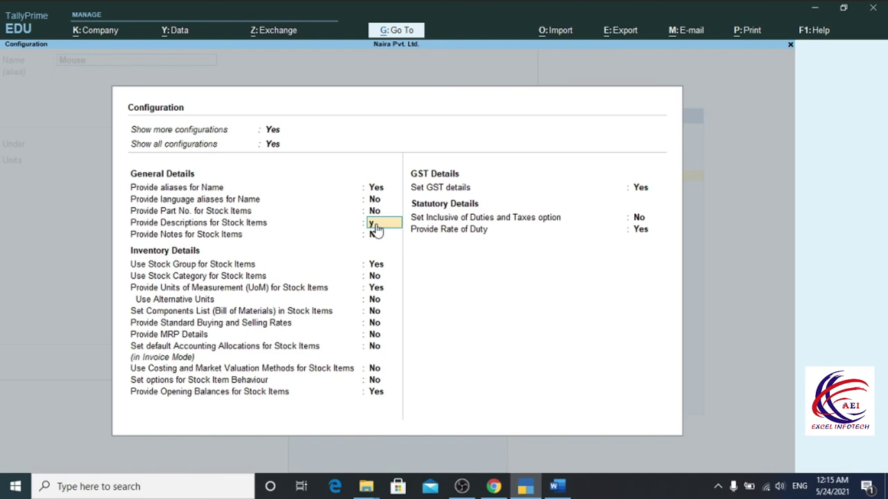
type("y")
key("Return")
key("ctrl+a")
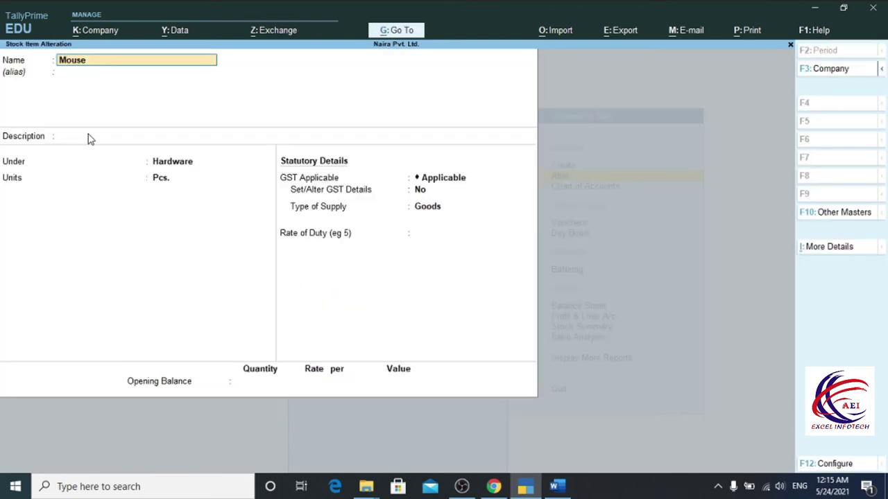
Copy "Logitech M235 Wireless Mouse 2.4 GHZ" from the Word document into the Mouse item's description in TallyPrime and save the item.
key("Return")
key("Return")
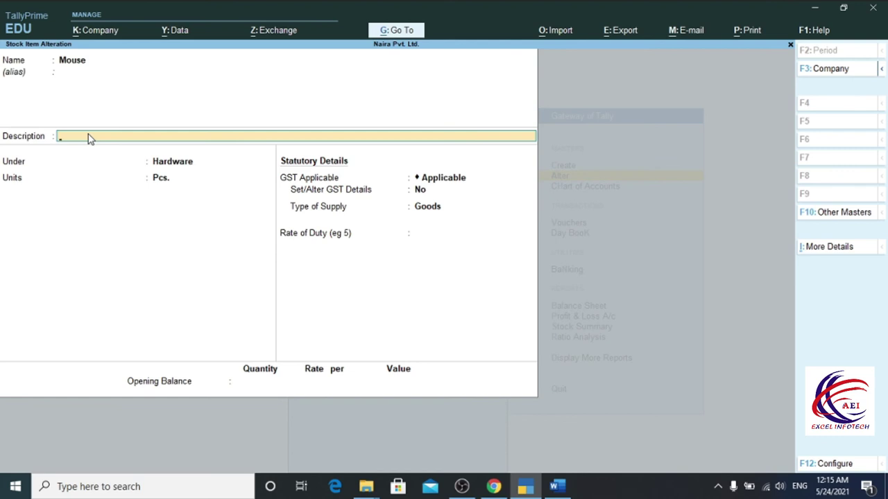
left_click(554, 486)
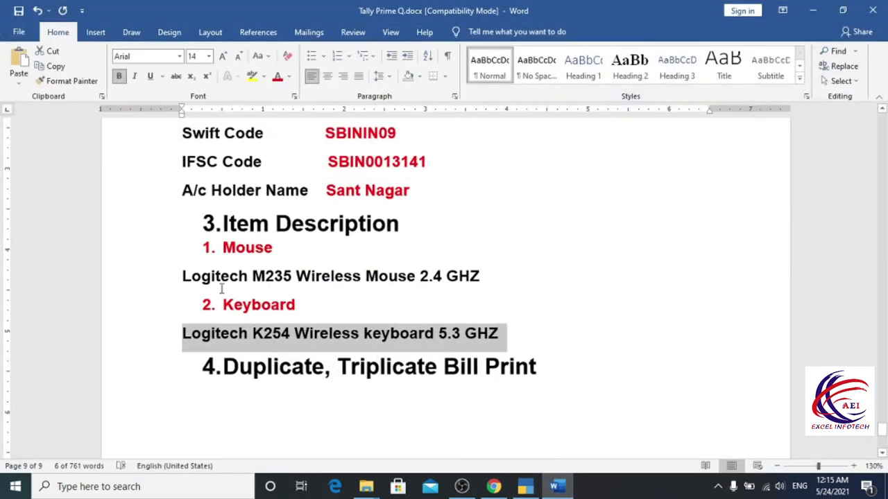
left_click_drag(186, 280, 460, 277)
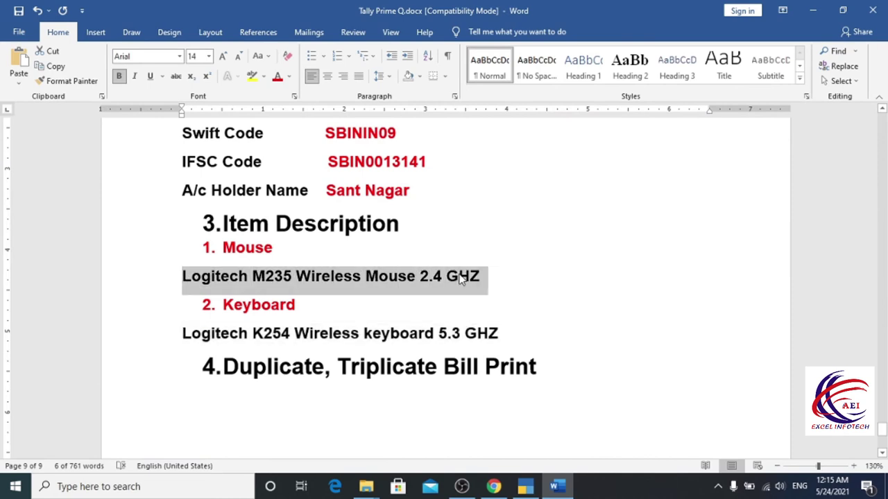
key("ctrl+c")
key("alt+Tab")
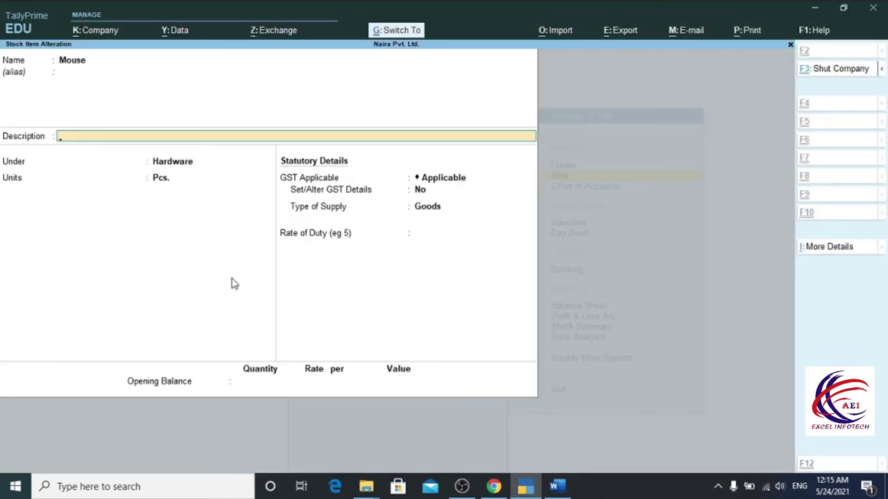
key("ctrl+v")
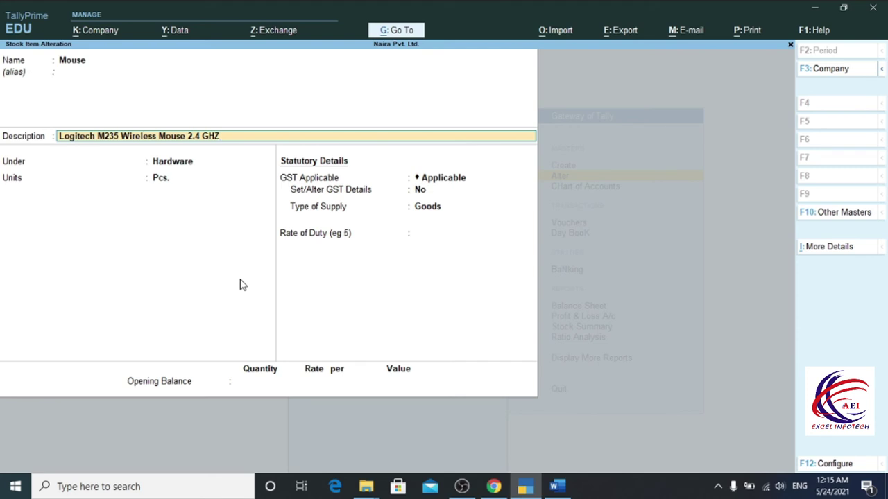
key("ctrl+a")
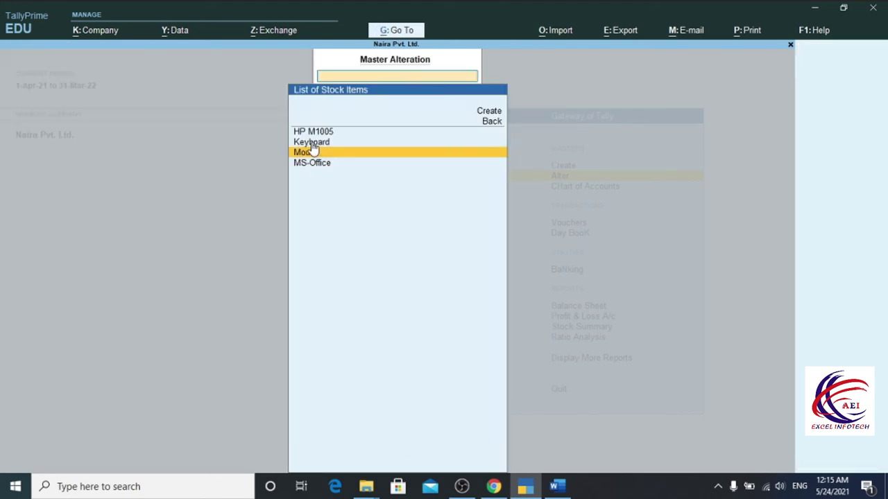
Open the Keyboard stock item, check its description, and return to the Gateway of Tally without changing it.
left_click(311, 142)
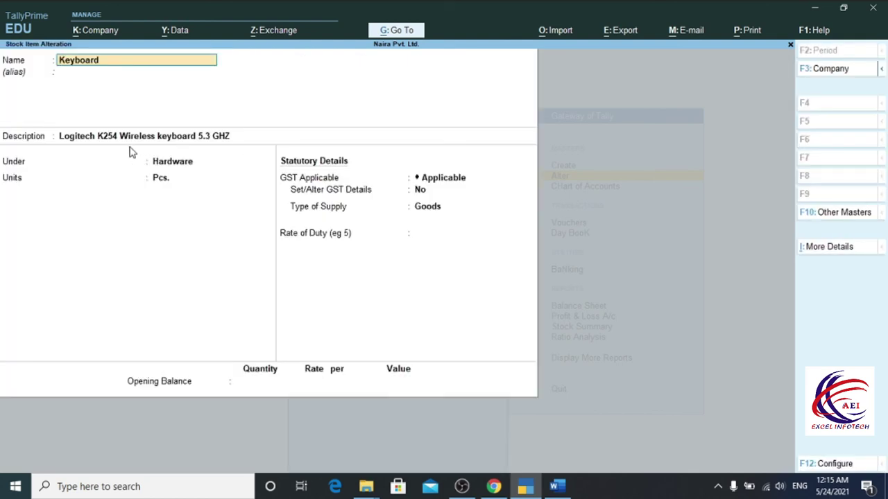
left_click(89, 138)
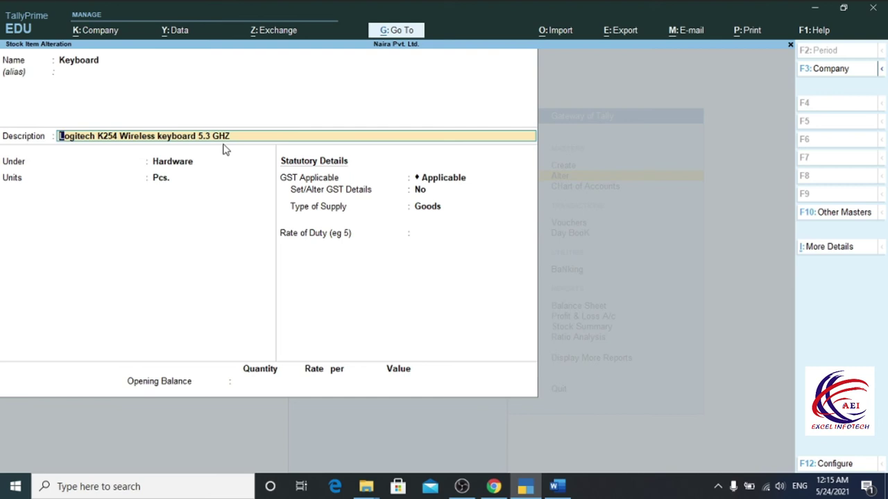
key("Return")
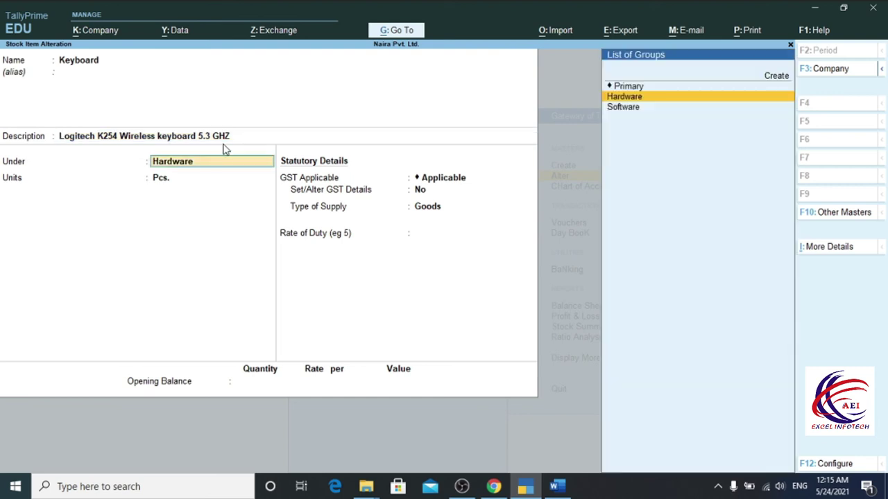
key("Escape")
key("Escape")
key("Escape")
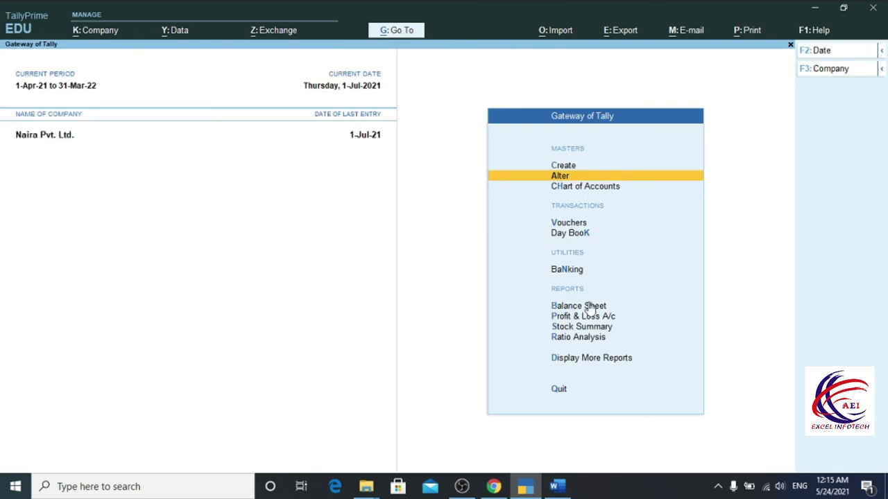
Start a new sales voucher for party Aman Corp., accept the dispatch and party details, and choose the Sale ledger.
left_click(572, 224)
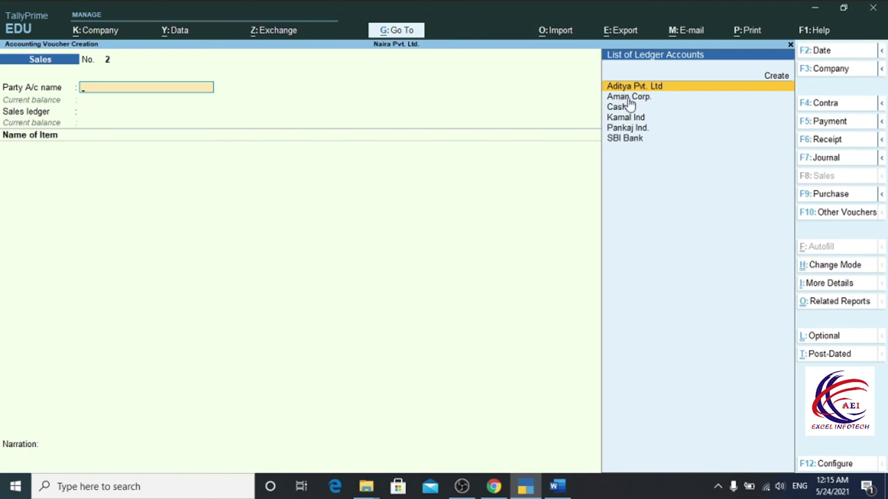
key("Down")
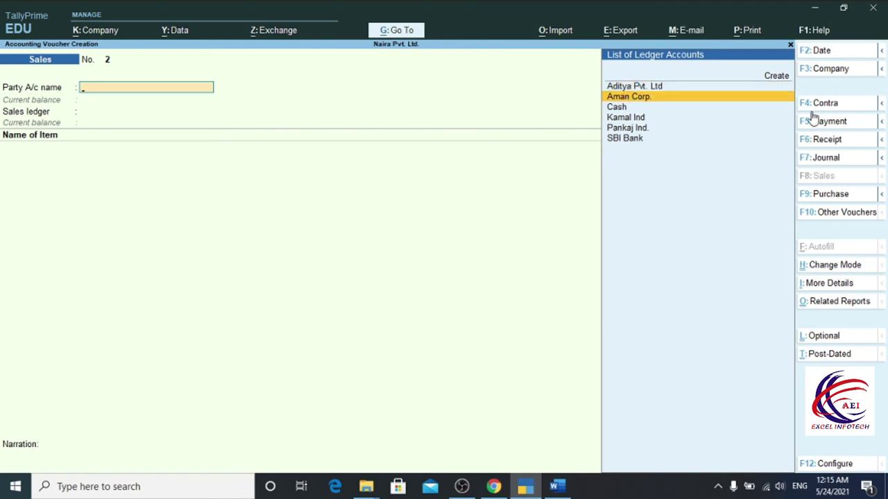
key("Return")
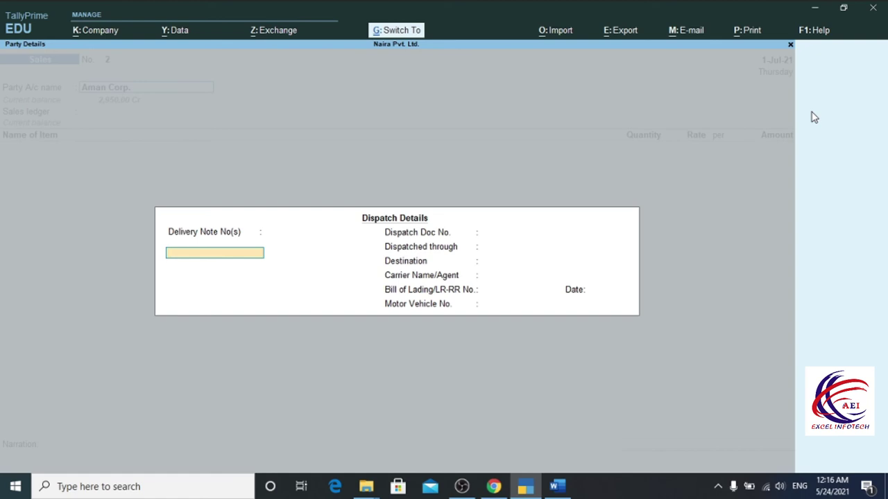
key("ctrl+a")
key("ctrl+a")
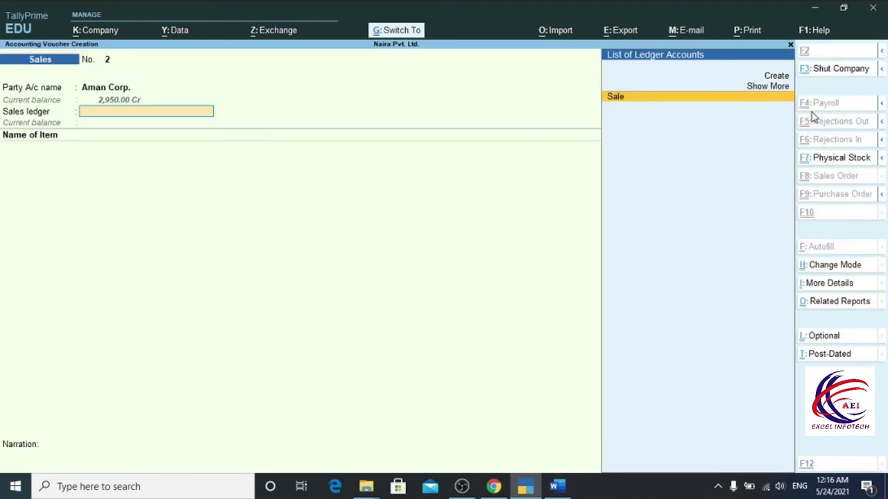
key("Return")
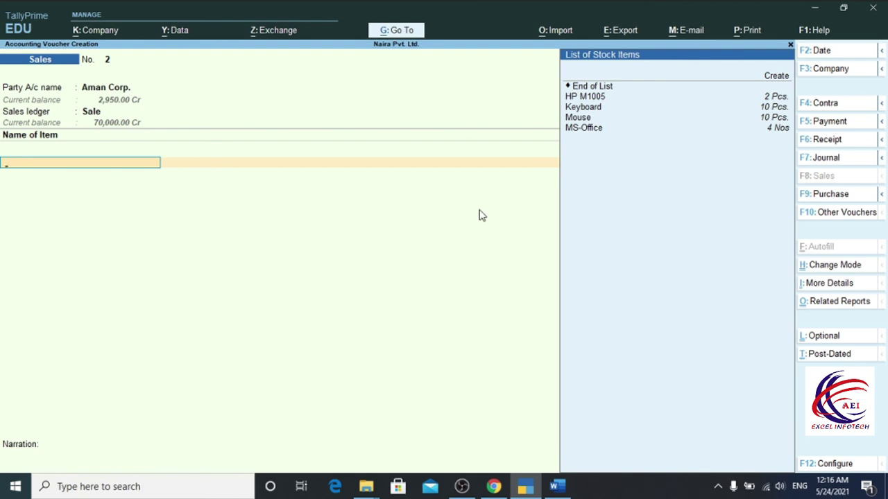
Set Provide Additional Descriptions for Stock Items to Yes in the sales voucher configuration and accept it.
key("F12")
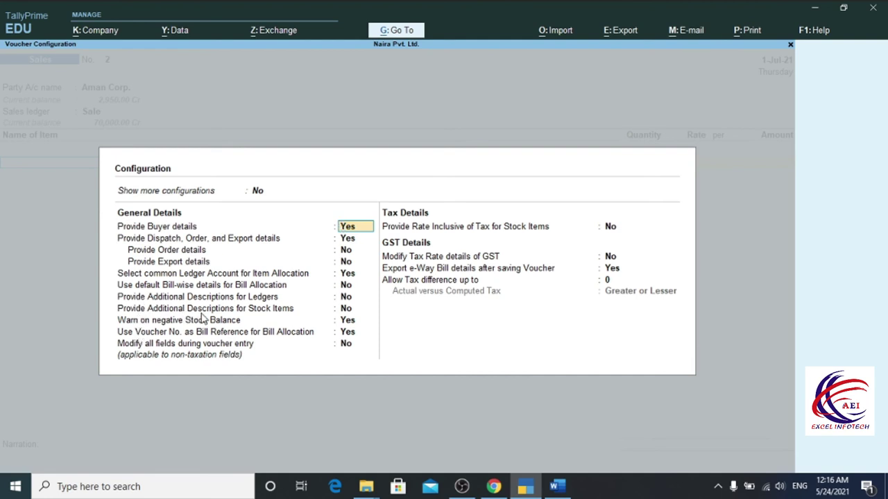
left_click(348, 310)
key("y")
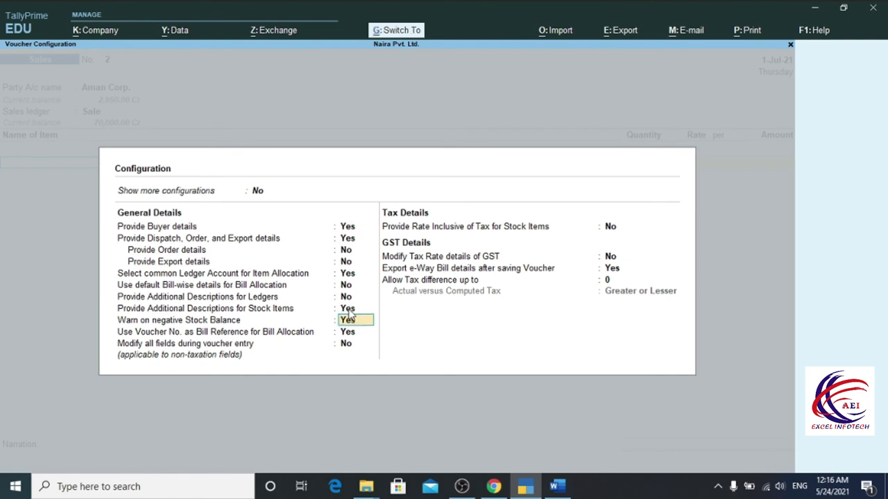
key("ctrl+a")
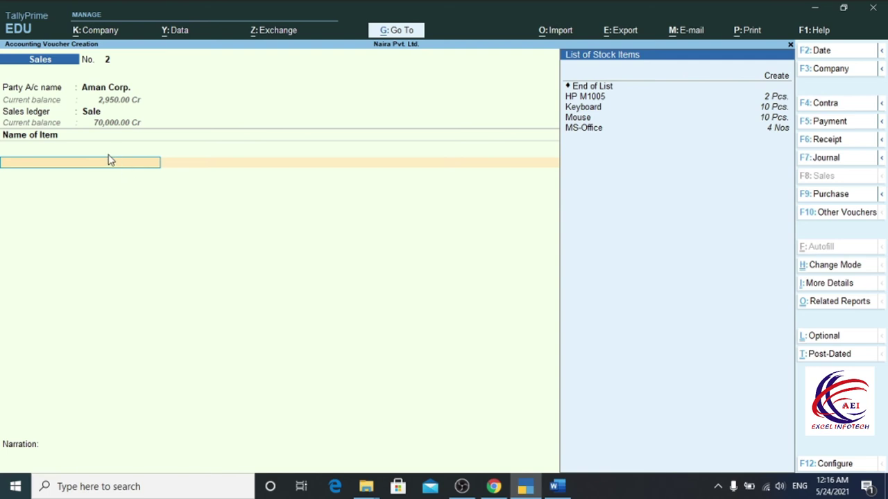
Add the Mouse item with its stored description, a quantity of 10 Pcs. and a rate of 250.
left_click(584, 119)
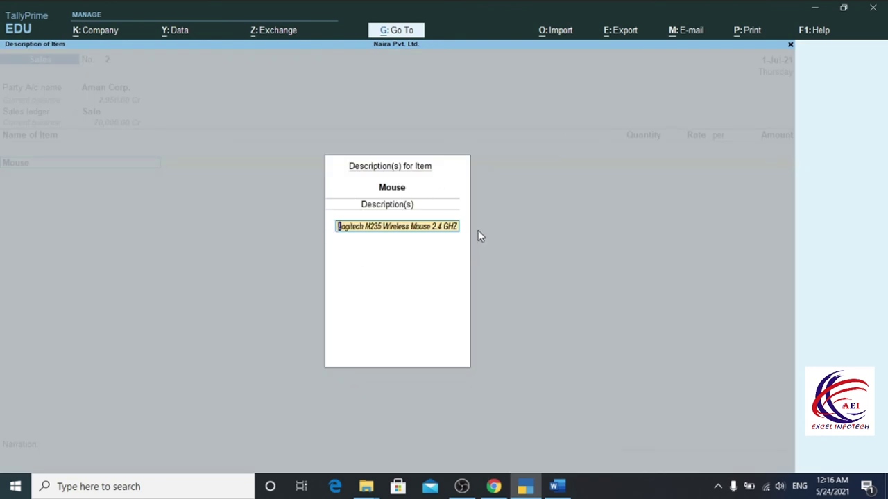
key("Return")
key("Return")
type("10")
key("Return")
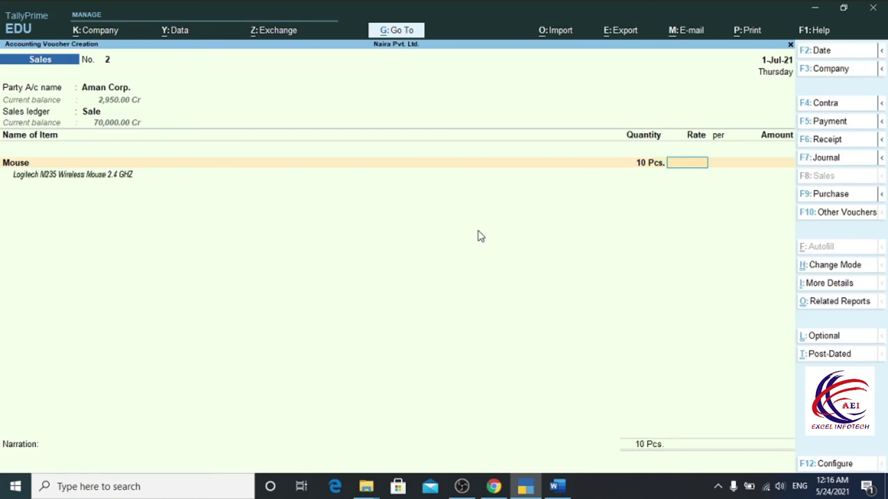
type("250")
key("Return")
key("Return")
key("Return")
key("Return")
key("Return")
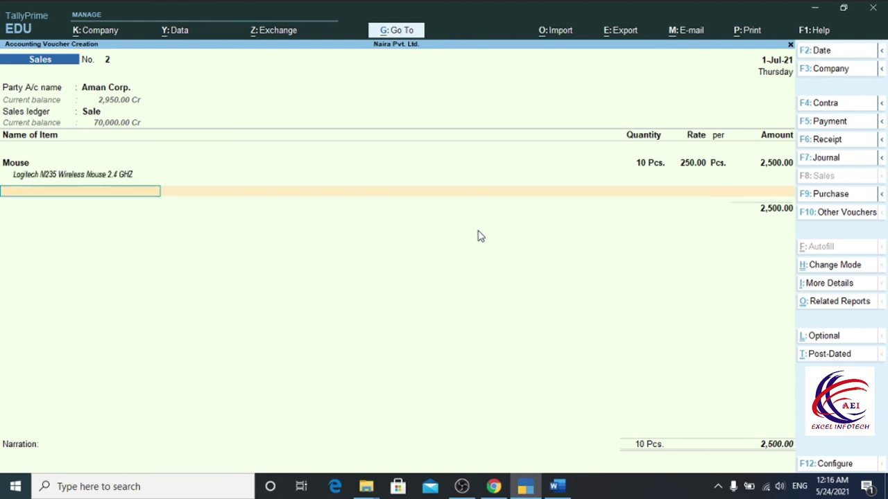
Select Keyboard as the second item of the voucher and accept its stored description.
key("Down")
key("Down")
key("Down")
key("Down")
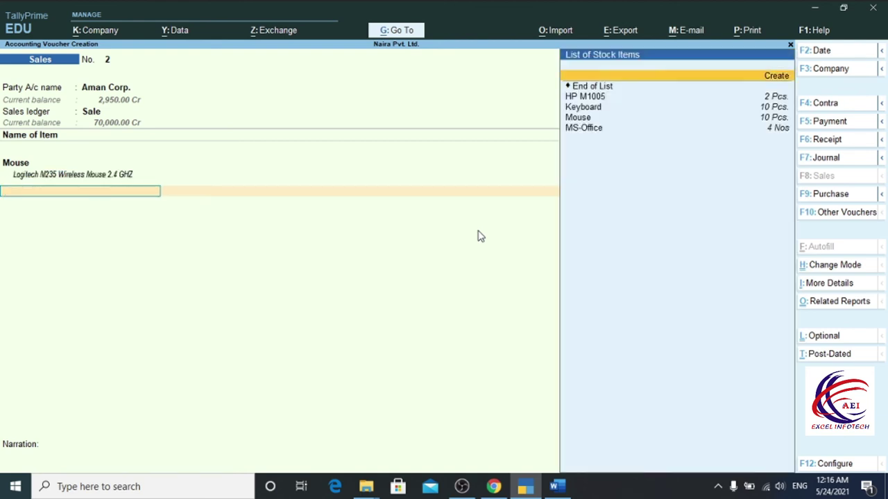
key("Up")
key("Return")
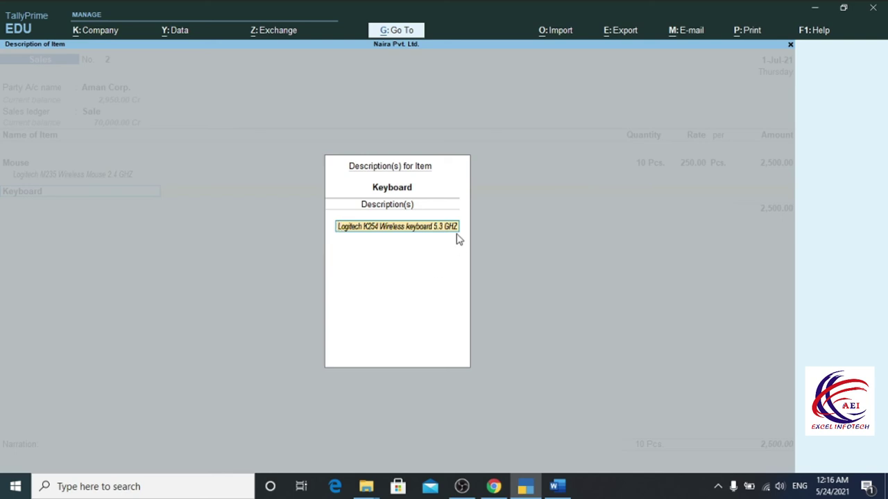
key("Return")
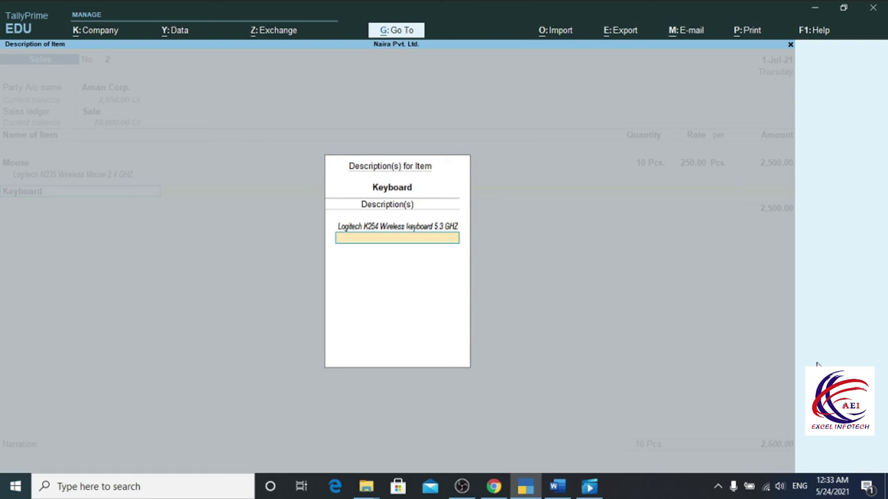
key("Return")
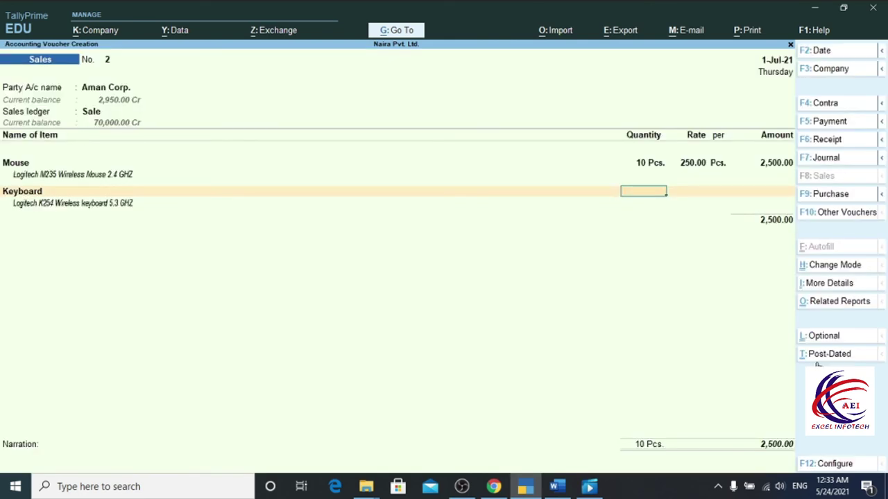
Set the Keyboard quantity to 10 Pcs. and its rate to 300, and finish the item list.
type("10")
key("Return")
type("3")
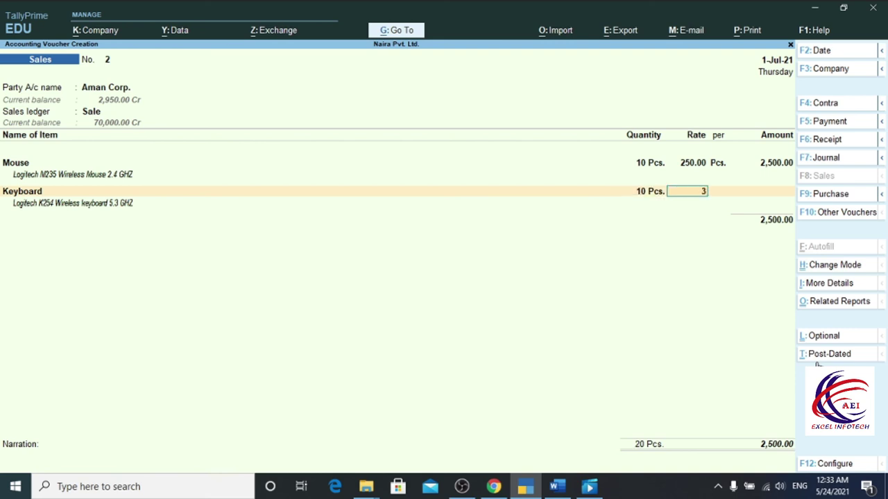
type(",000")
key("BackSpace")
key("Return")
key("Return")
key("Return")
key("Return")
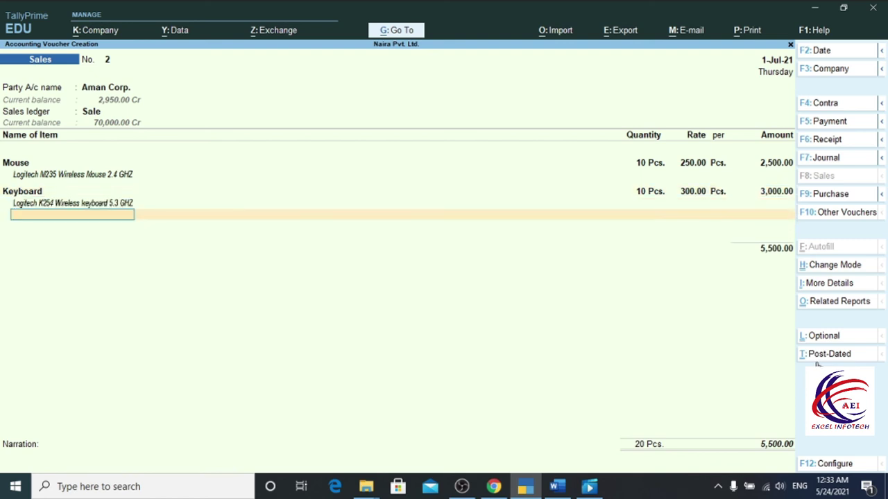
key("Return")
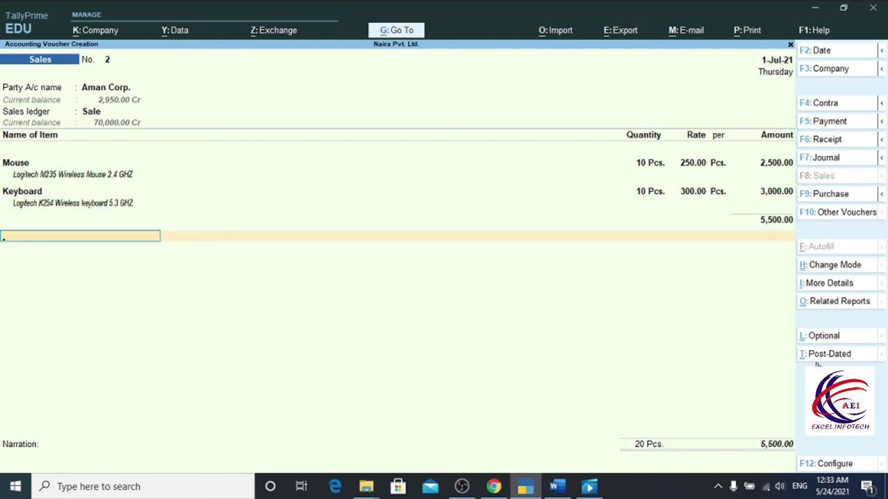
Add the Igst ledger below the items with its calculated tax amount.
key("Down")
key("Down")
key("Down")
key("Return")
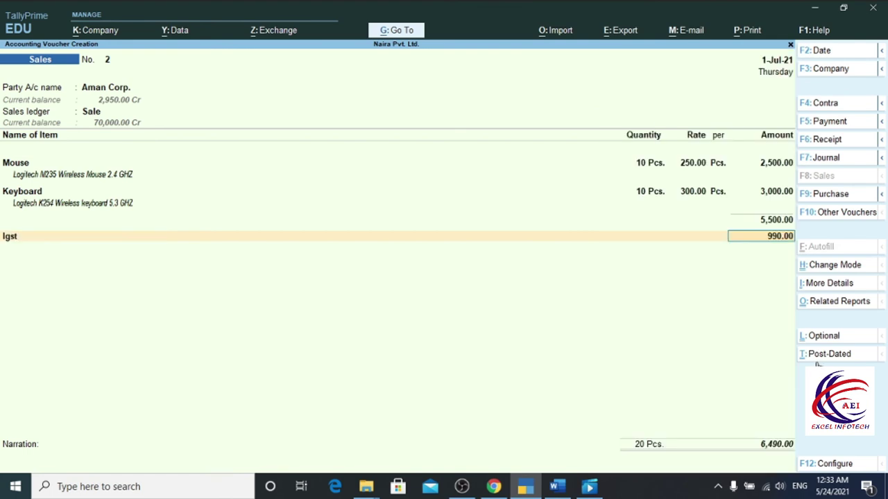
key("Return")
key("Return")
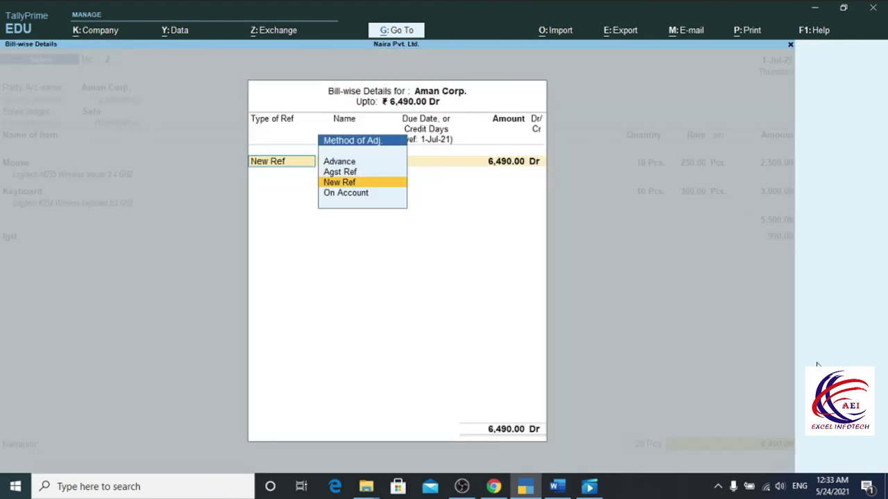
Accept the New Ref bill-wise details for Aman Corp., leave the narration blank, save the voucher and return to the Gateway of Tally.
key("Return")
key("Return")
key("Return")
key("Return")
key("Return")
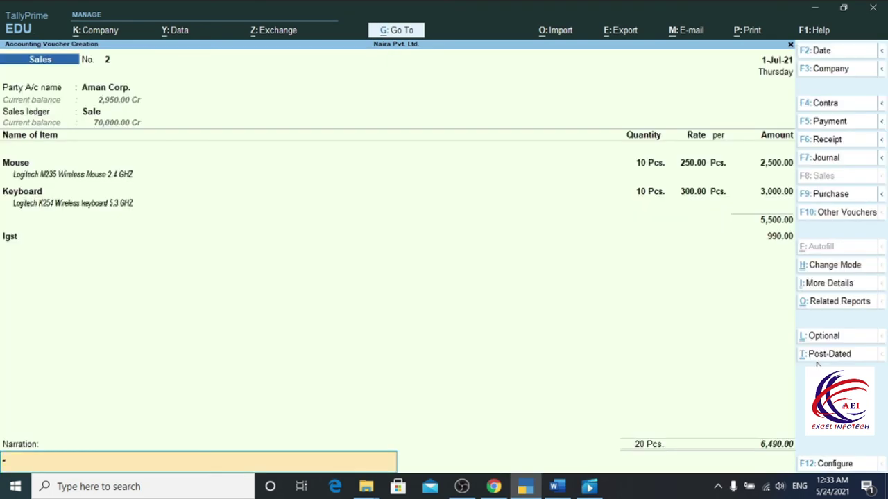
key("Return")
key("Return")
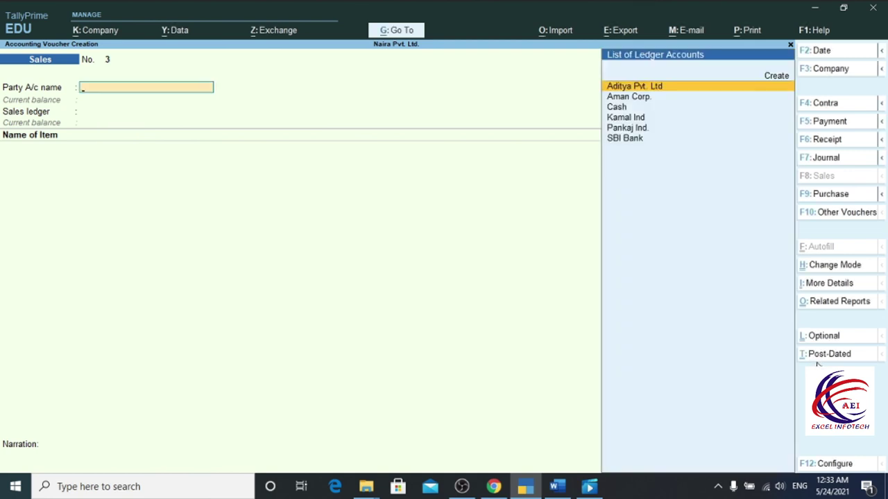
key("Escape")
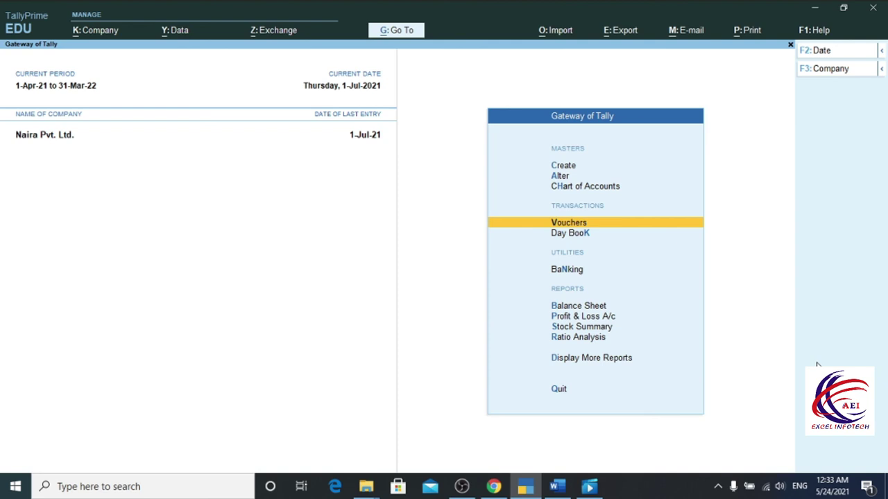
Open the Day Book and open the Aman Corp. sales voucher No. 2 from it.
key("d")
key("d")
key("Down")
key("Down")
key("Down")
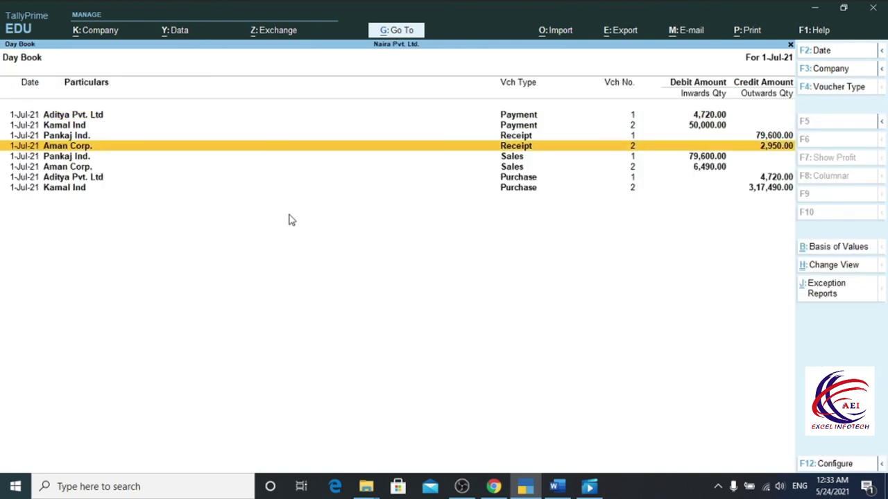
left_click(61, 168)
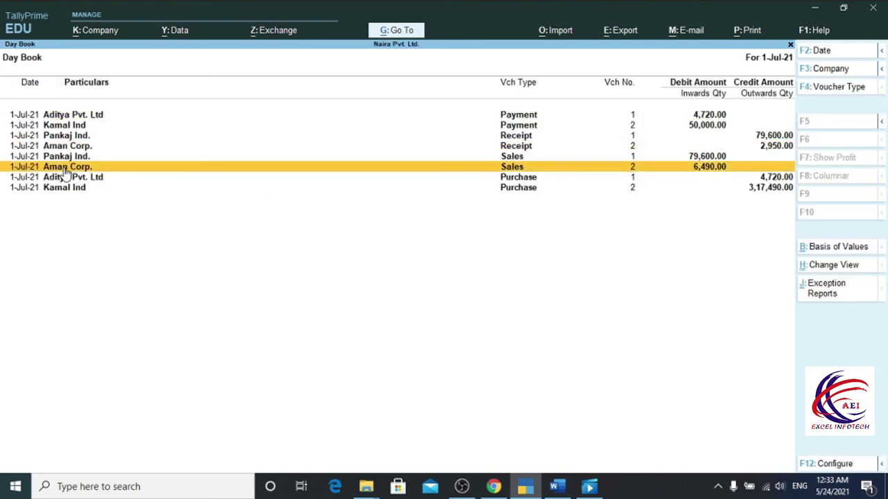
left_click(451, 172)
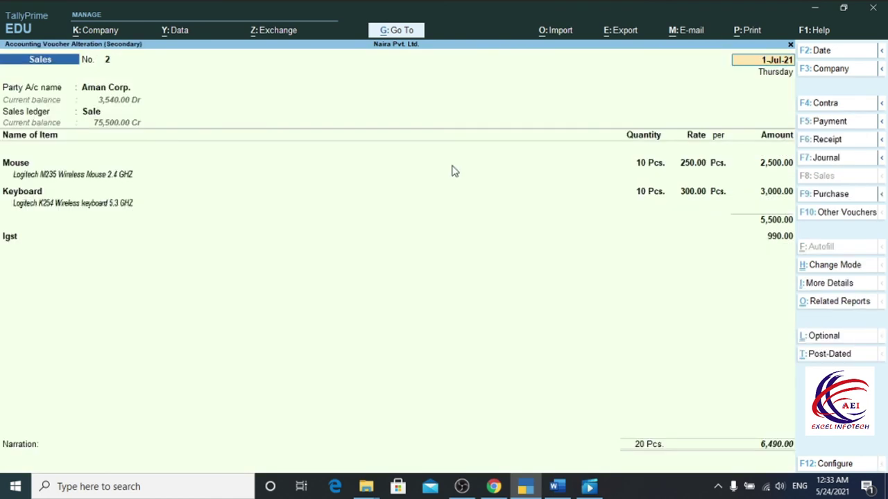
Preview the voucher's Tax Invoice enlarged, examine the item descriptions under Mouse and Keyboard, and close the preview.
key("alt+p")
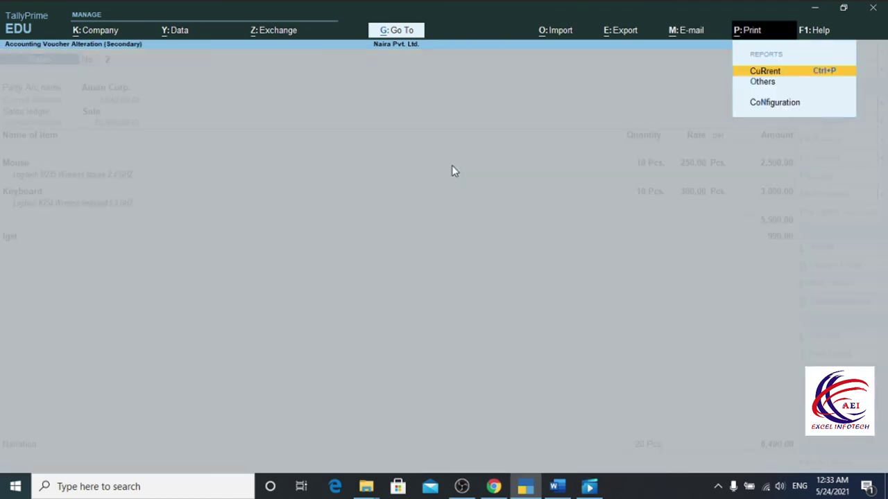
key("Return")
key("Left")
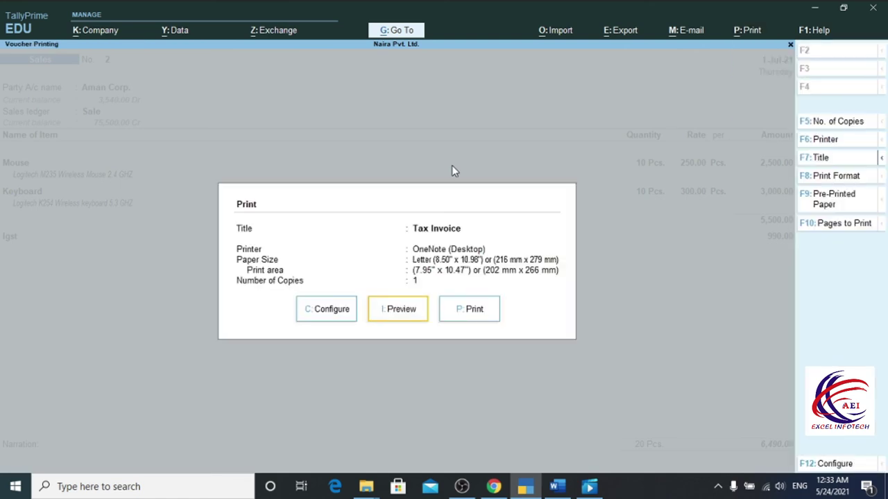
key("Return")
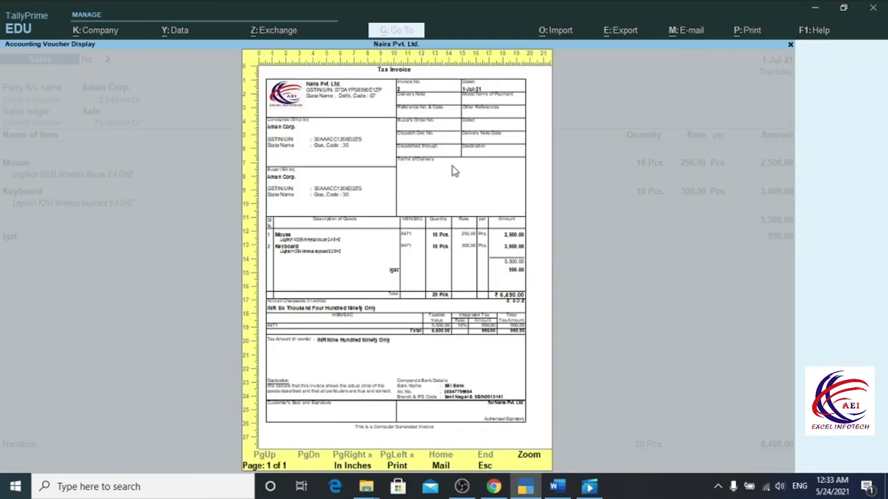
key("Return")
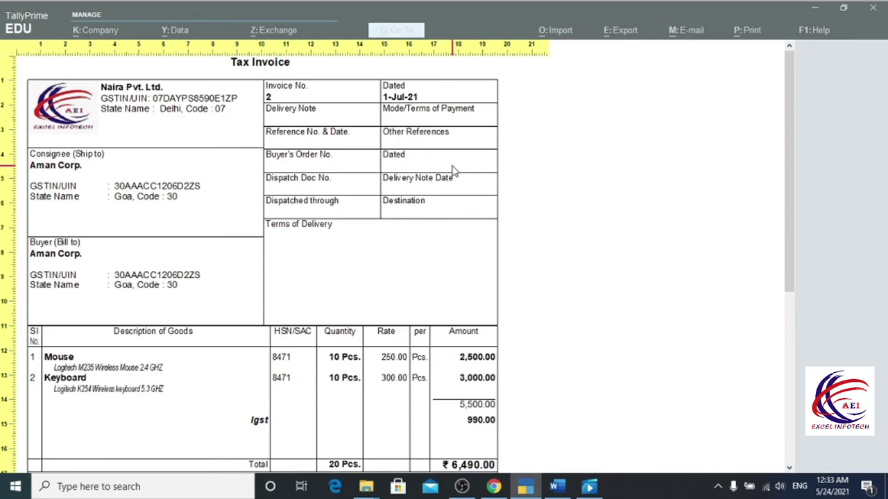
scroll(88, 343, "down", 1)
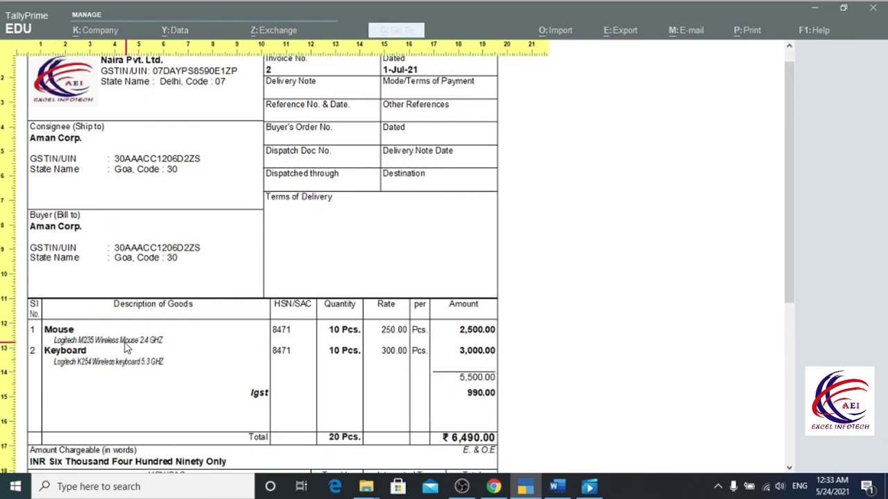
scroll(136, 351, "down", 2)
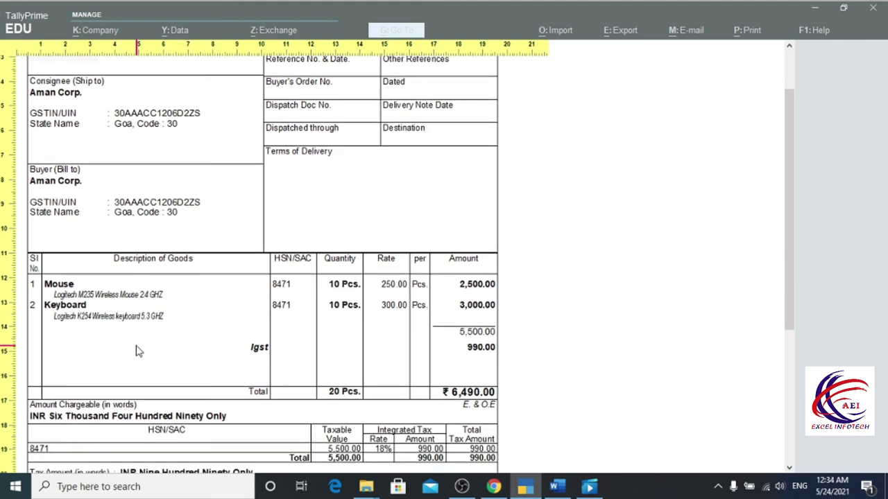
scroll(137, 351, "down", 2)
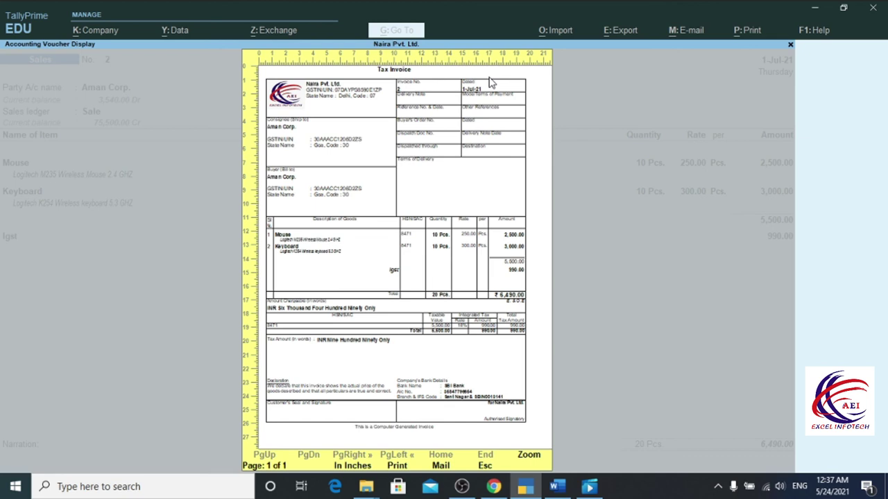
key("Escape")
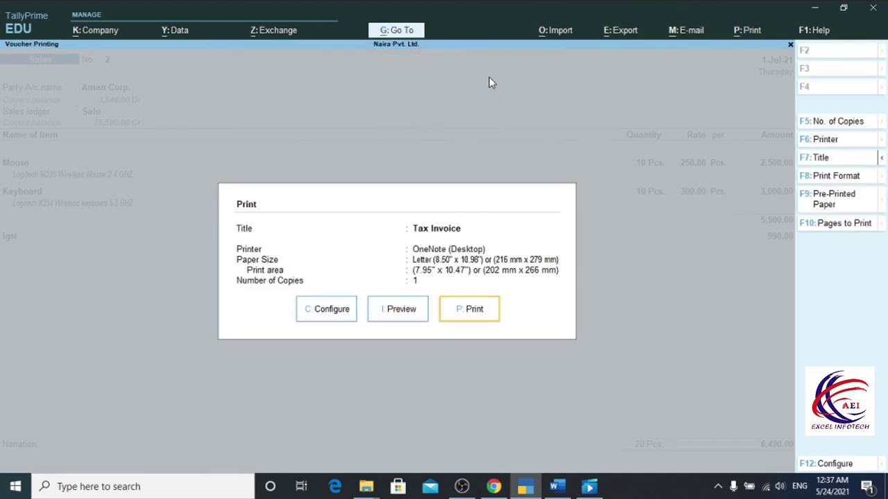
Set the invoice's Number of copies to 3 with Type of Copy All in the print configuration and return to the print settings.
left_click(325, 309)
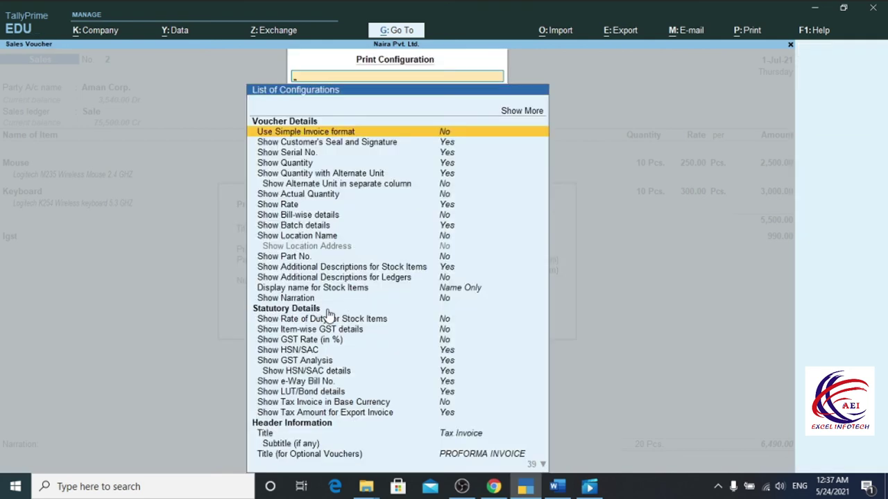
type("N")
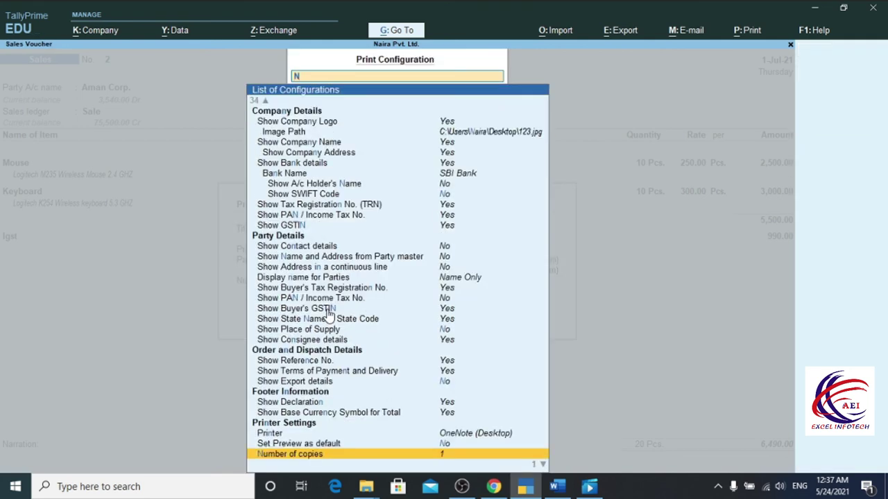
left_click(319, 458)
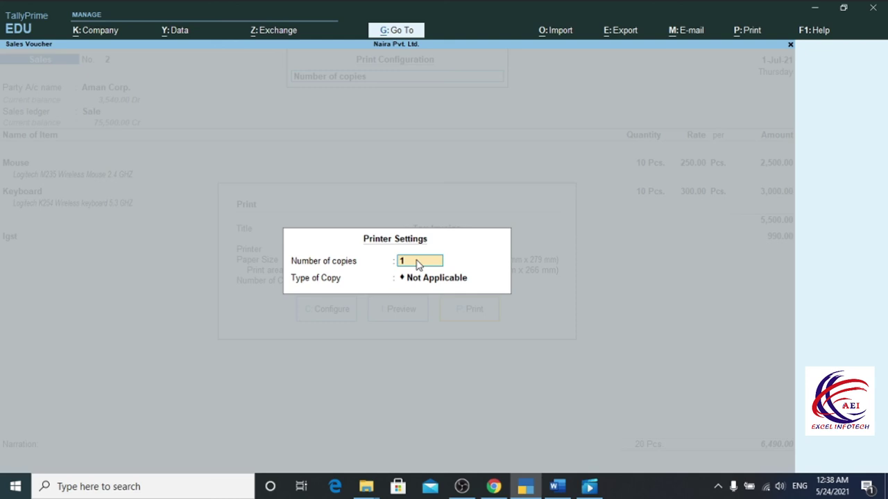
type("3")
key("Return")
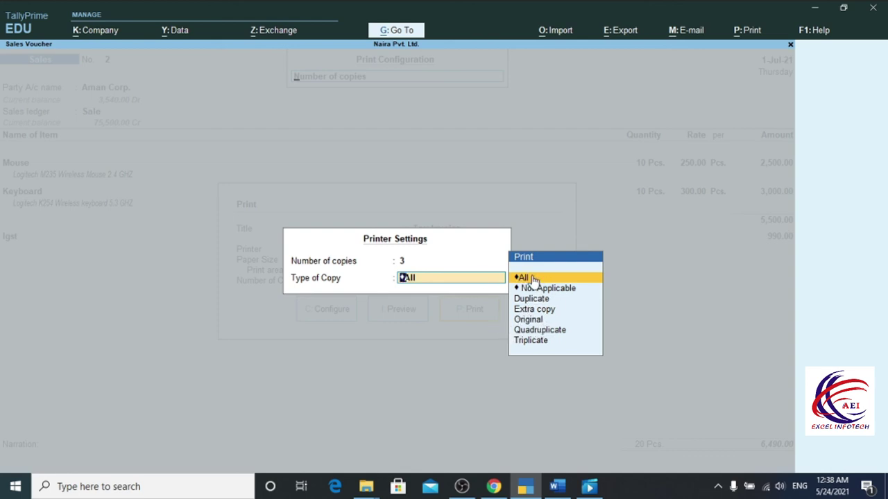
key("Escape")
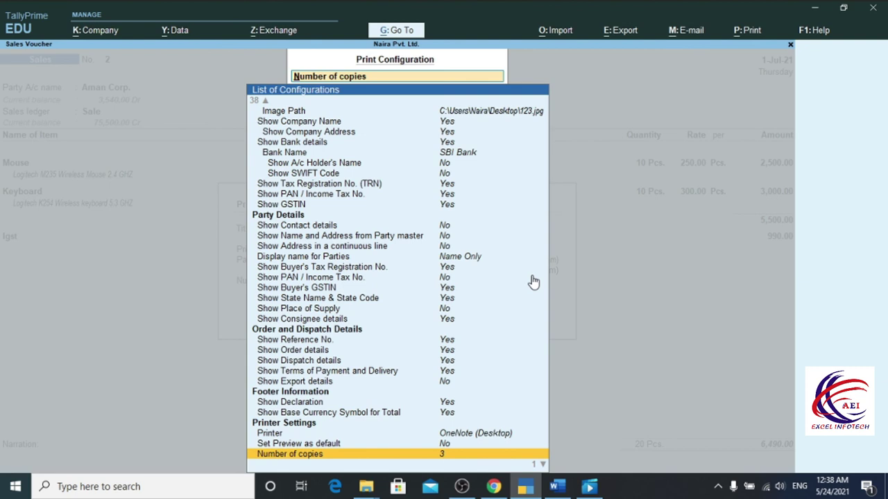
key("Escape")
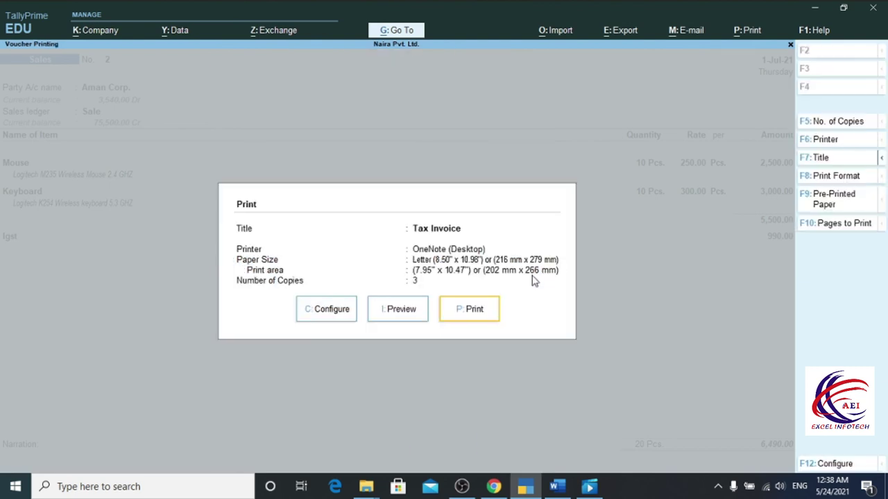
Preview the voucher's Tax Invoice and examine the copy label beside the title on each of the three copies, enlarging them to read it.
left_click(401, 311)
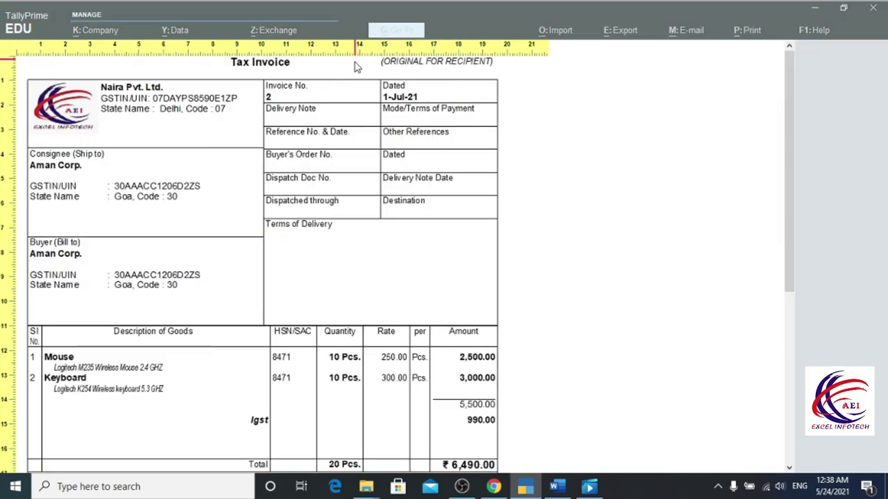
left_click(421, 57)
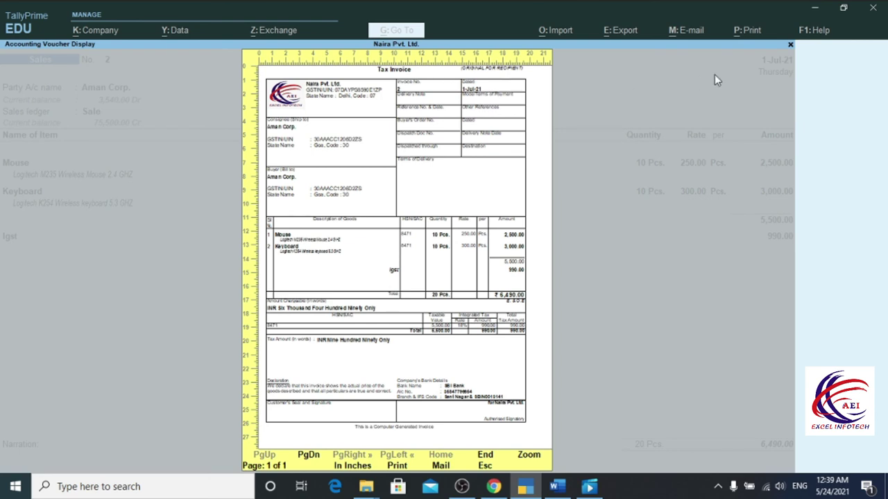
key("Page_Down")
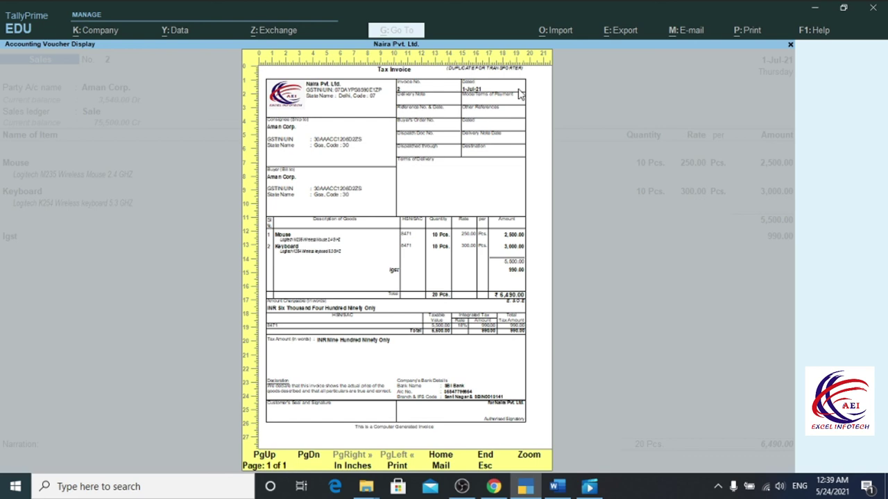
key("alt+z")
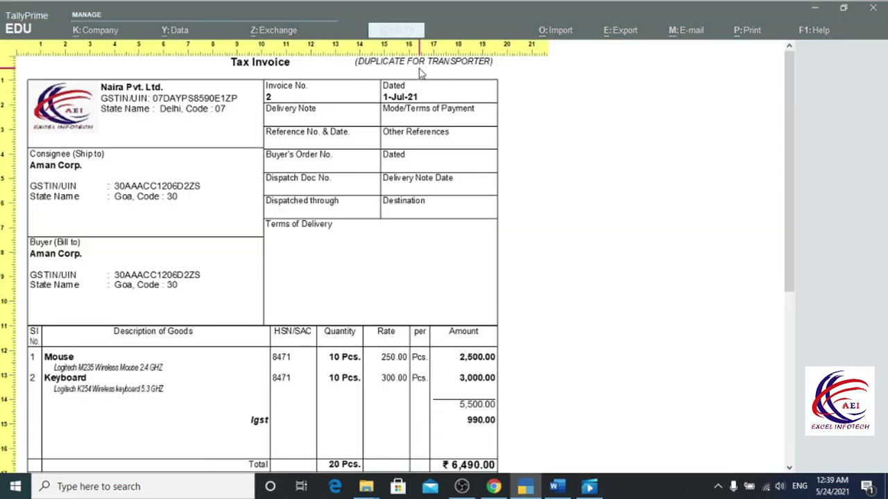
key("Escape")
left_click(509, 60)
left_click(509, 61)
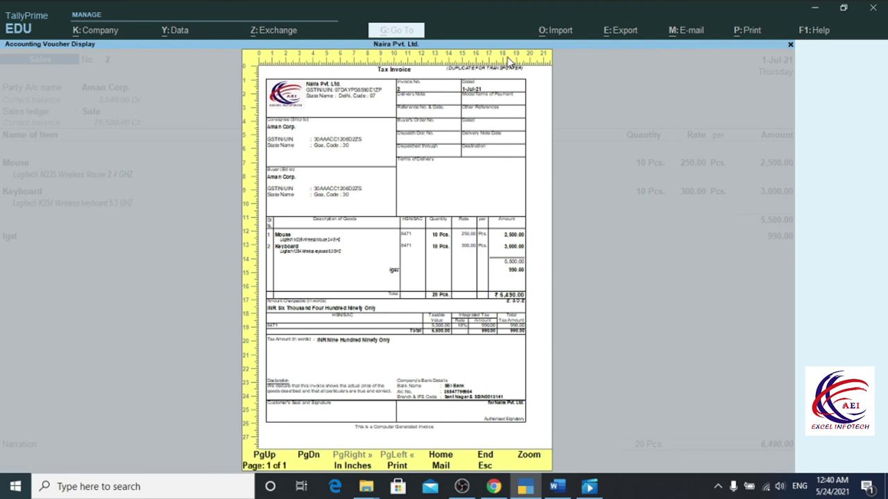
key("Page_Down")
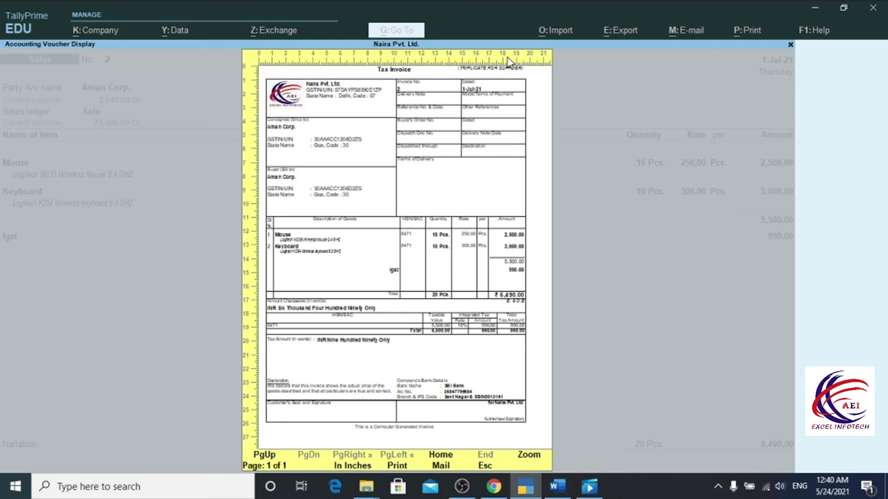
key("alt+z")
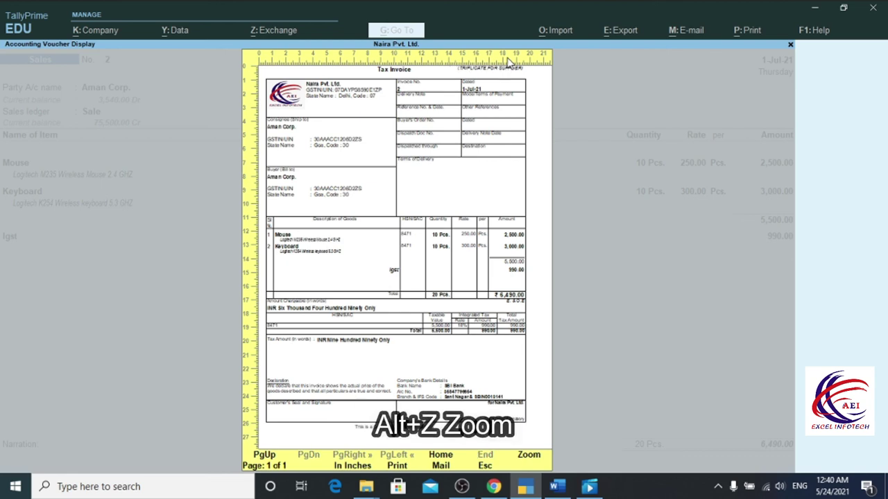